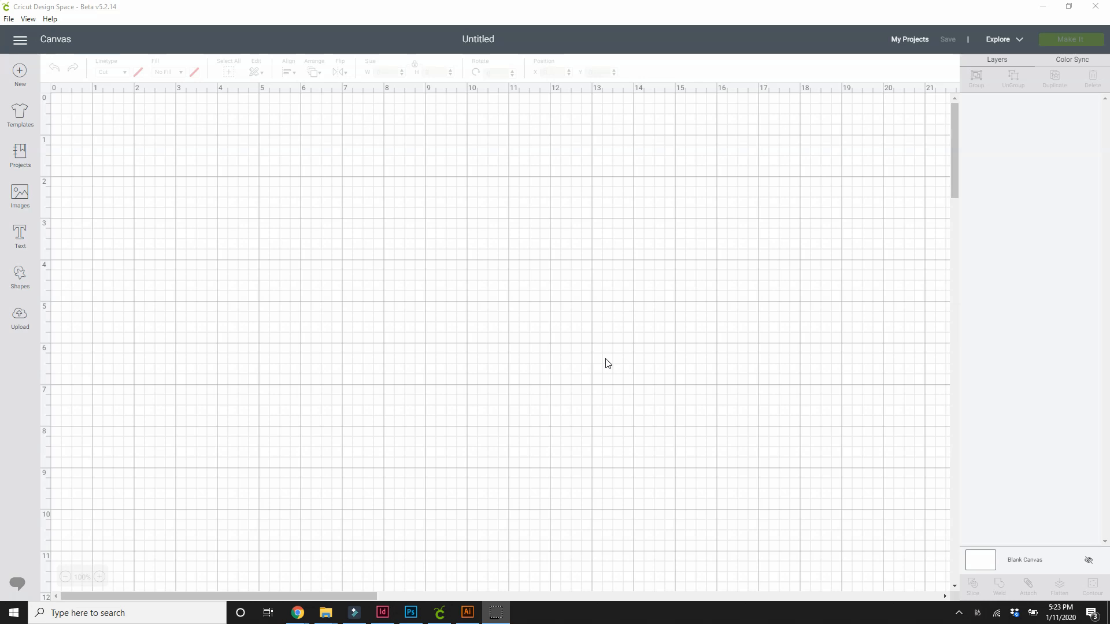
{"action": "left_click", "coordinate": [21, 78]}
{"action": "left_click", "coordinate": [21, 334]}
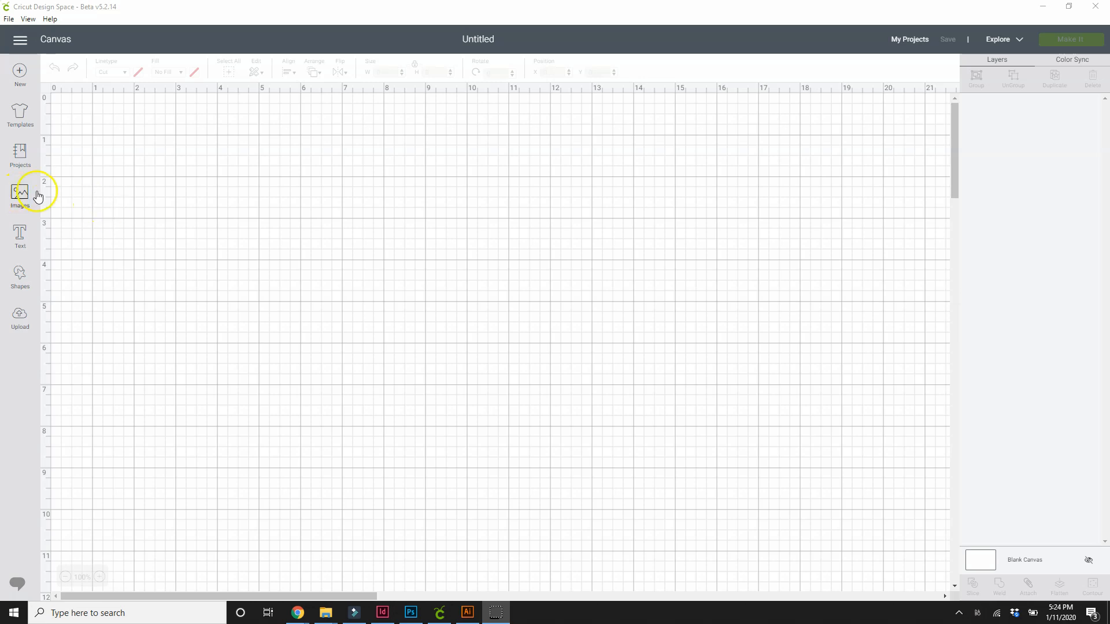
{"action": "left_click", "coordinate": [19, 197]}
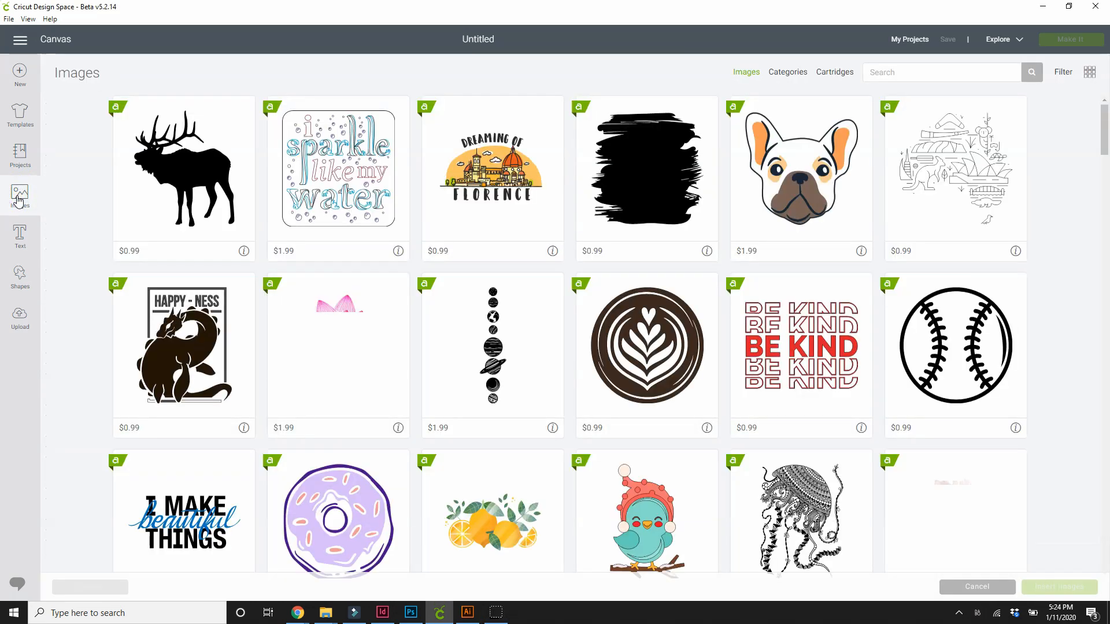
{"action": "left_click", "coordinate": [25, 195]}
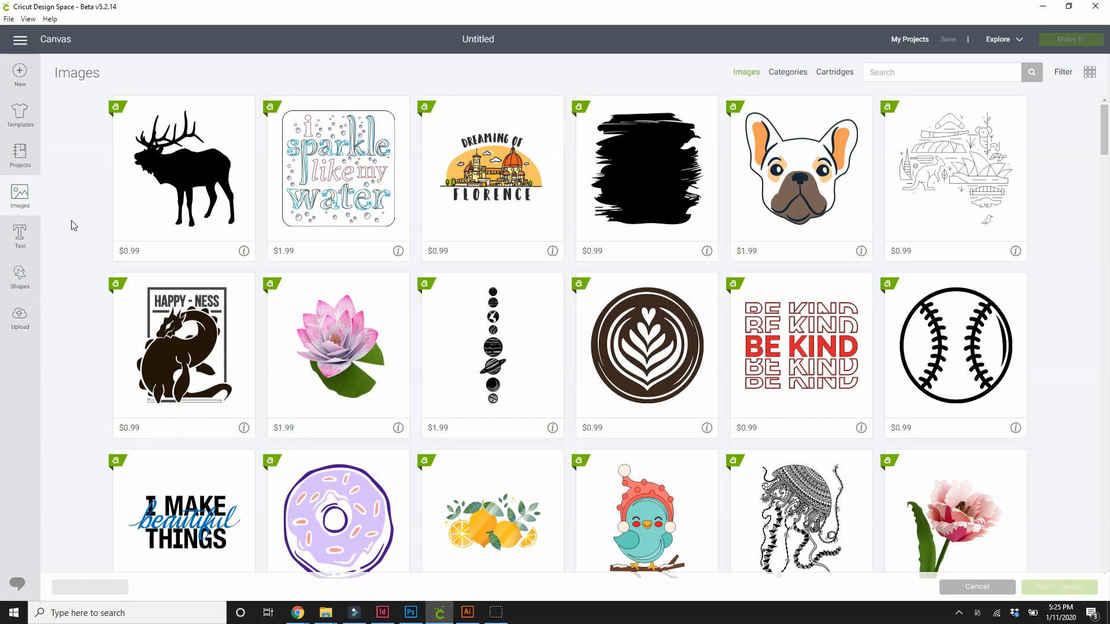
{"action": "left_click", "coordinate": [20, 276]}
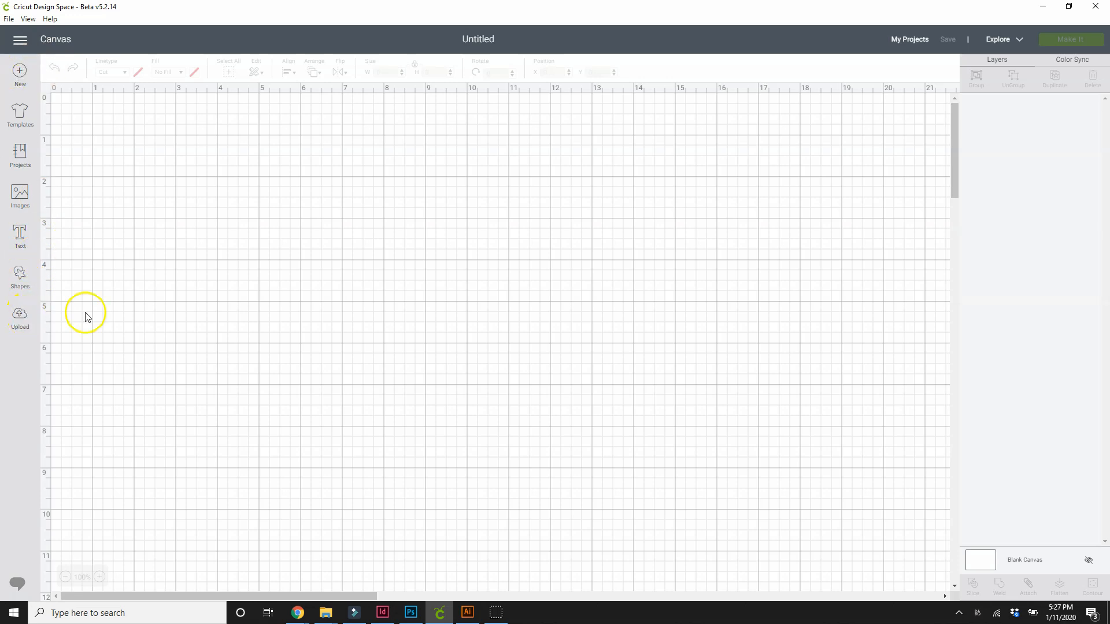
- Upload the JPG image dbr_allblack_pro from the Black folder on the computer and set its image type to Complex
{"action": "left_click", "coordinate": [20, 317]}
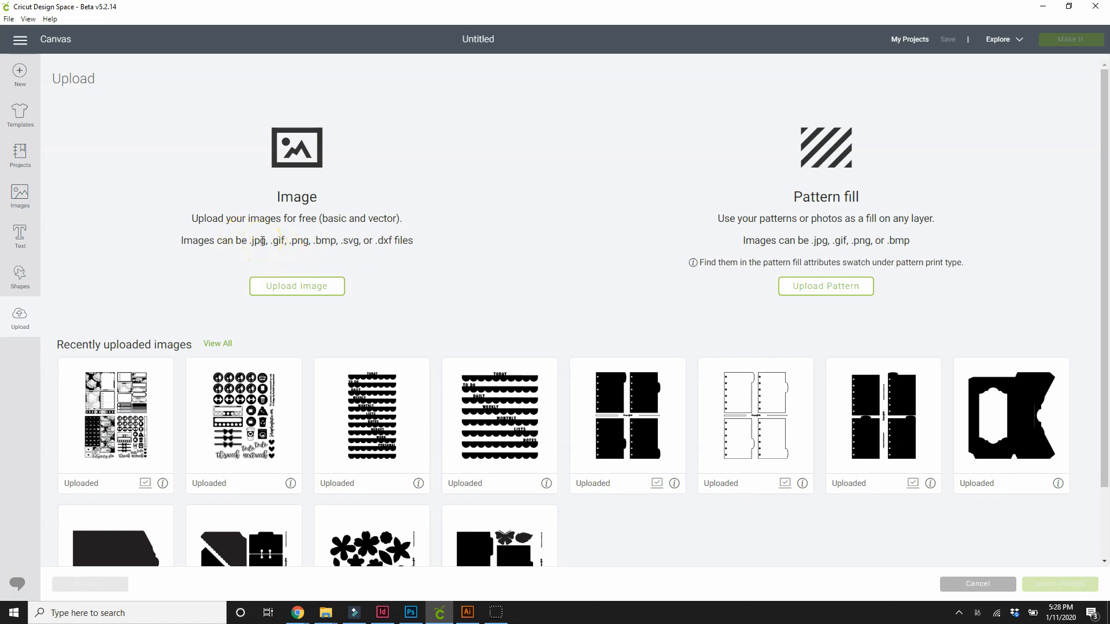
{"action": "left_click", "coordinate": [293, 287]}
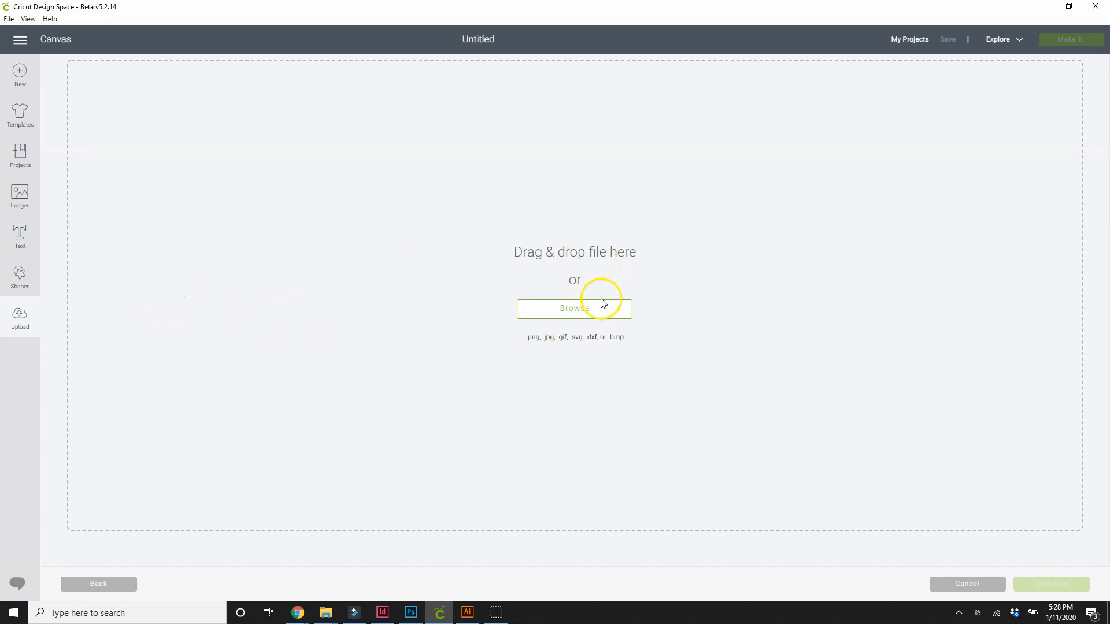
{"action": "left_click", "coordinate": [573, 315]}
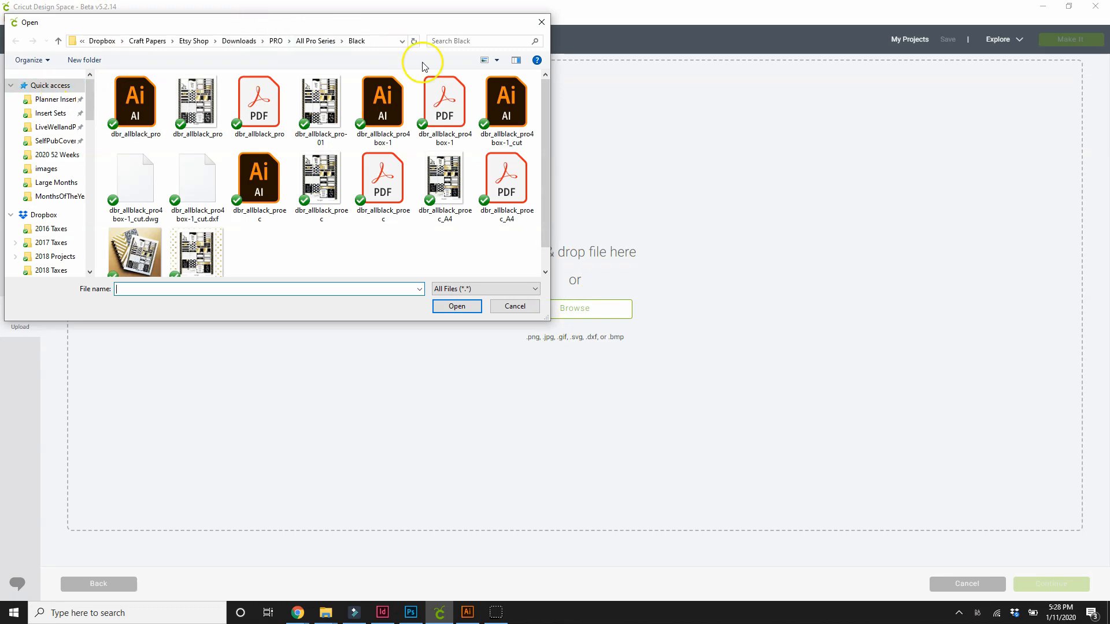
{"action": "left_click", "coordinate": [213, 107]}
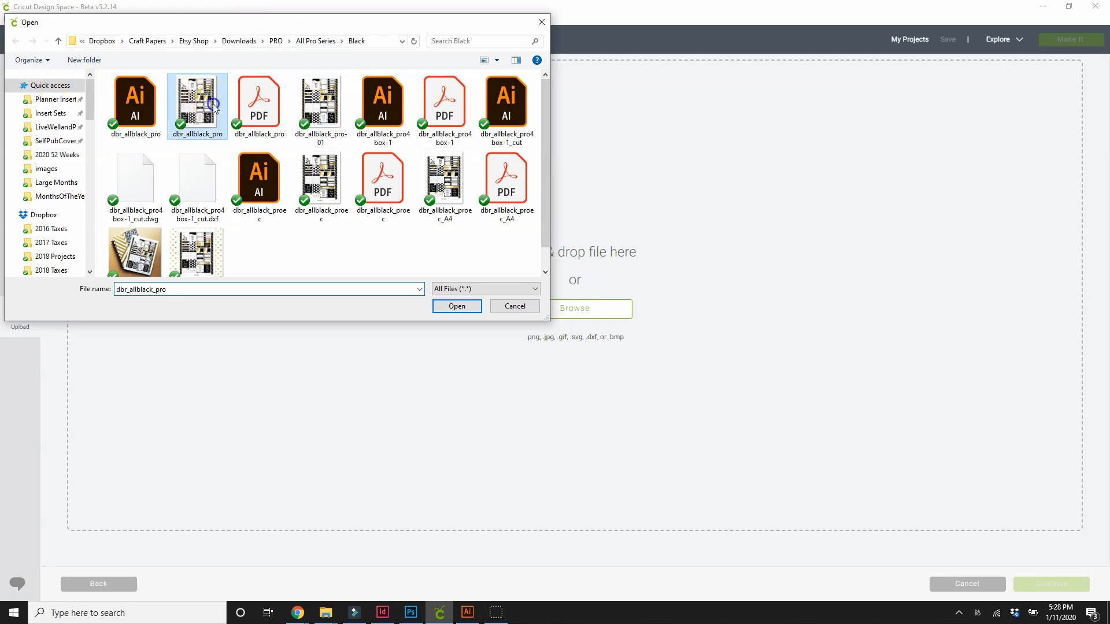
{"action": "left_click", "coordinate": [458, 307]}
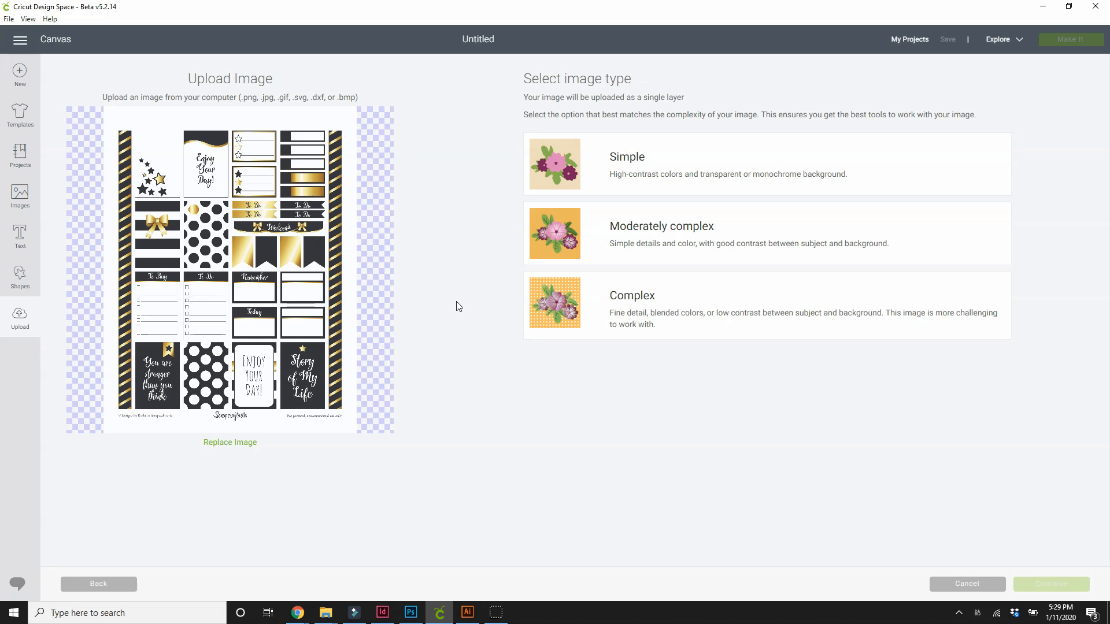
{"action": "left_click", "coordinate": [455, 304]}
{"action": "left_click", "coordinate": [632, 299]}
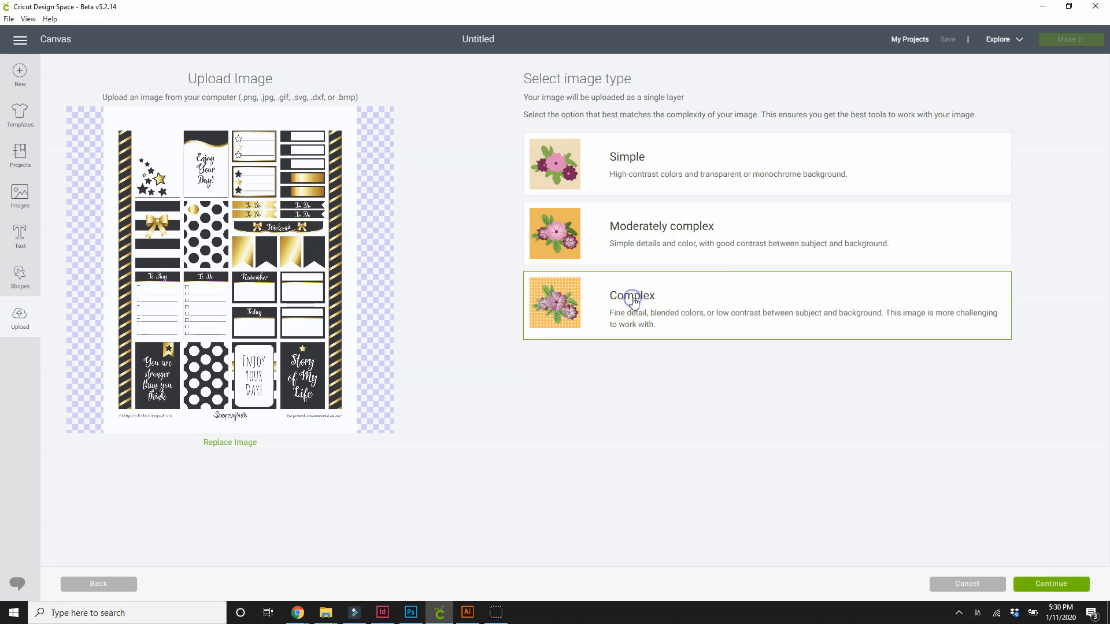
{"action": "left_click", "coordinate": [1046, 590]}
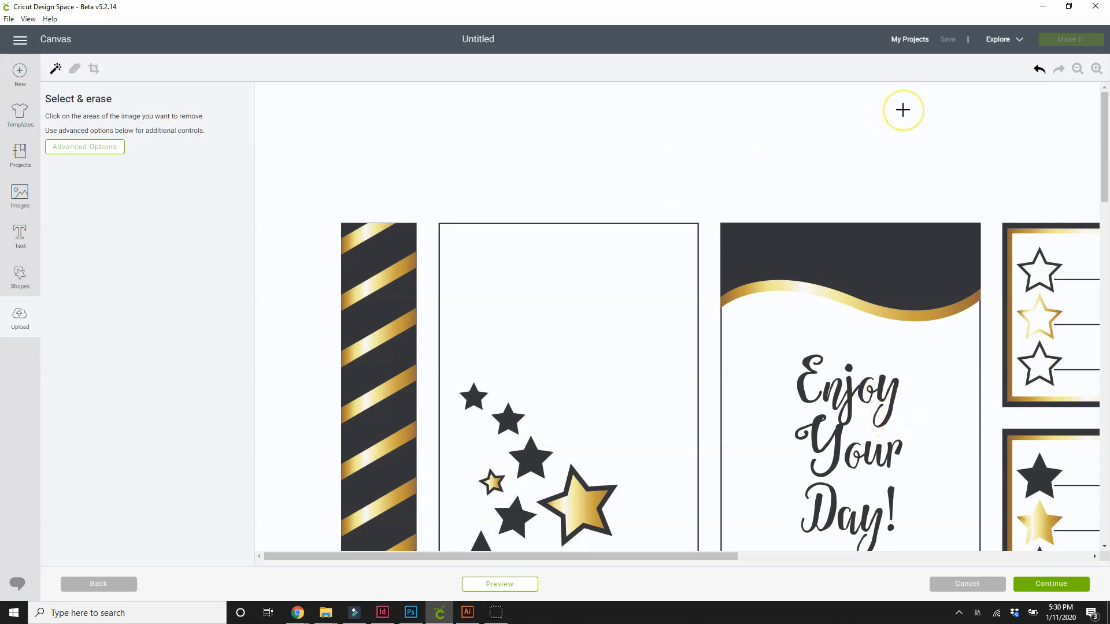
- Erase the white background between the stickers with Select & erase, with colors Unmodified and a color tolerance of 16
{"action": "left_click", "coordinate": [1076, 68]}
{"action": "left_click", "coordinate": [1076, 69]}
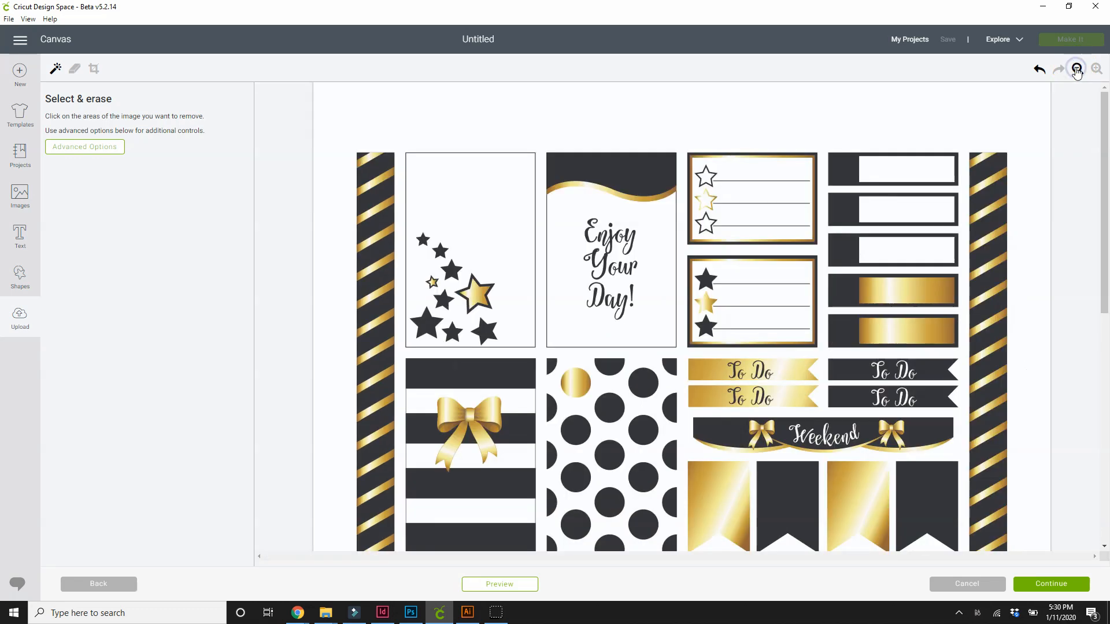
{"action": "left_click_drag", "start_coordinate": [1107, 145], "coordinate": [1108, 426]}
{"action": "left_click_drag", "start_coordinate": [1104, 355], "coordinate": [1107, 124]}
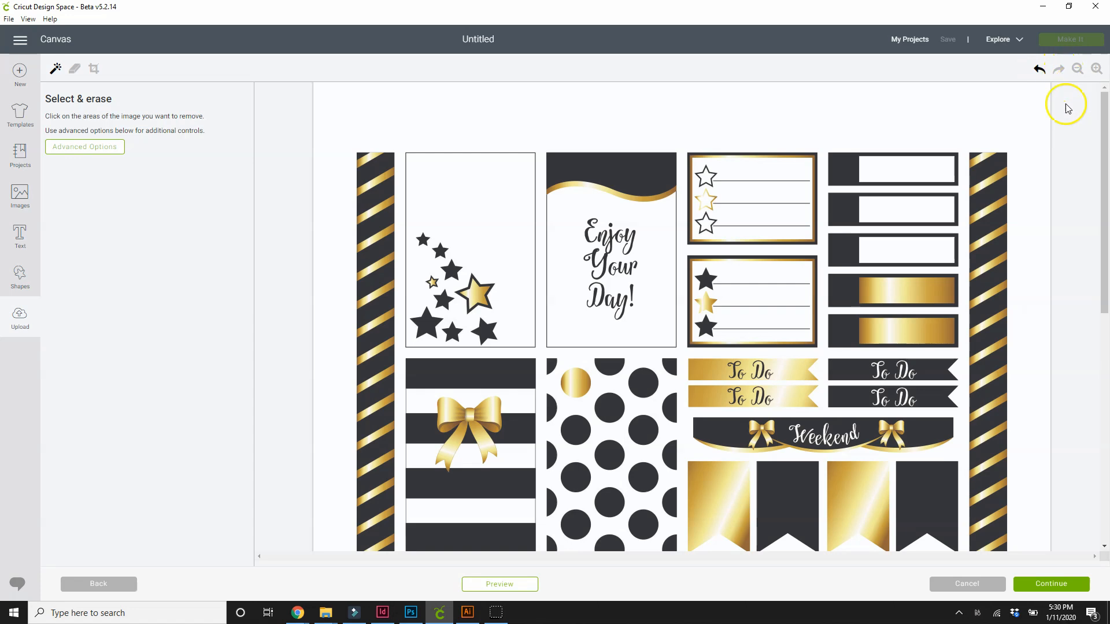
{"action": "left_click_drag", "start_coordinate": [1103, 168], "coordinate": [1106, 132]}
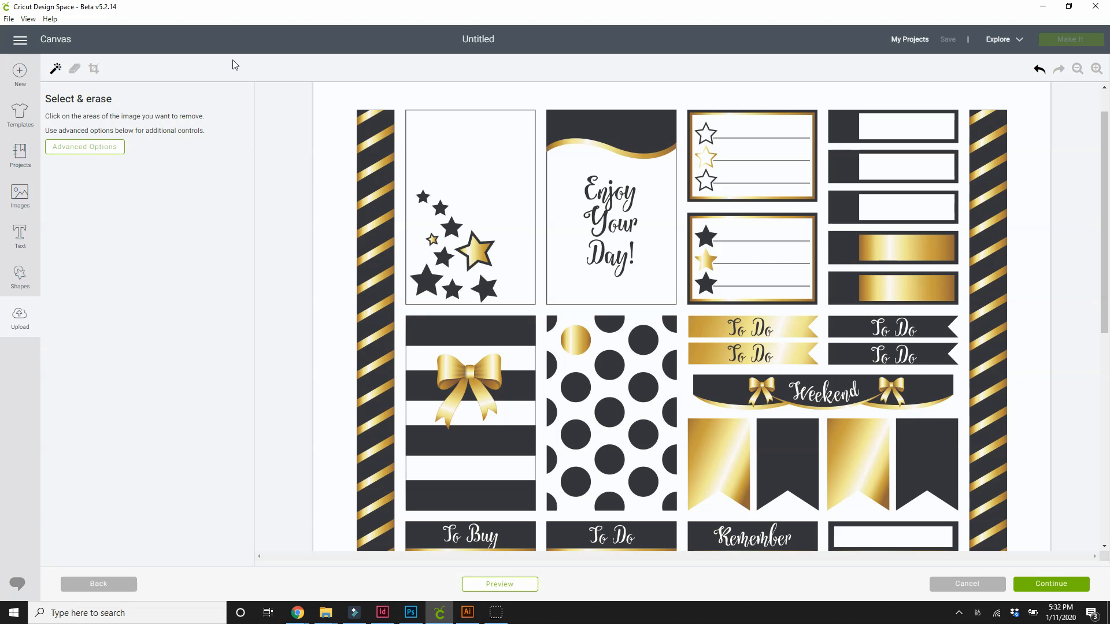
{"action": "left_click", "coordinate": [55, 68]}
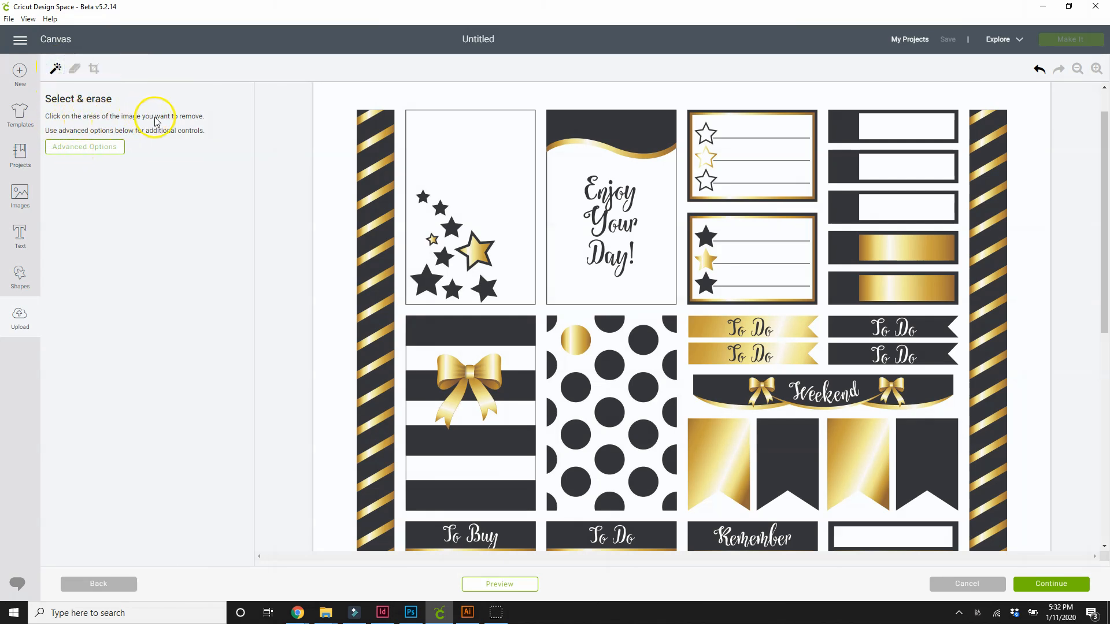
{"action": "left_click", "coordinate": [69, 145]}
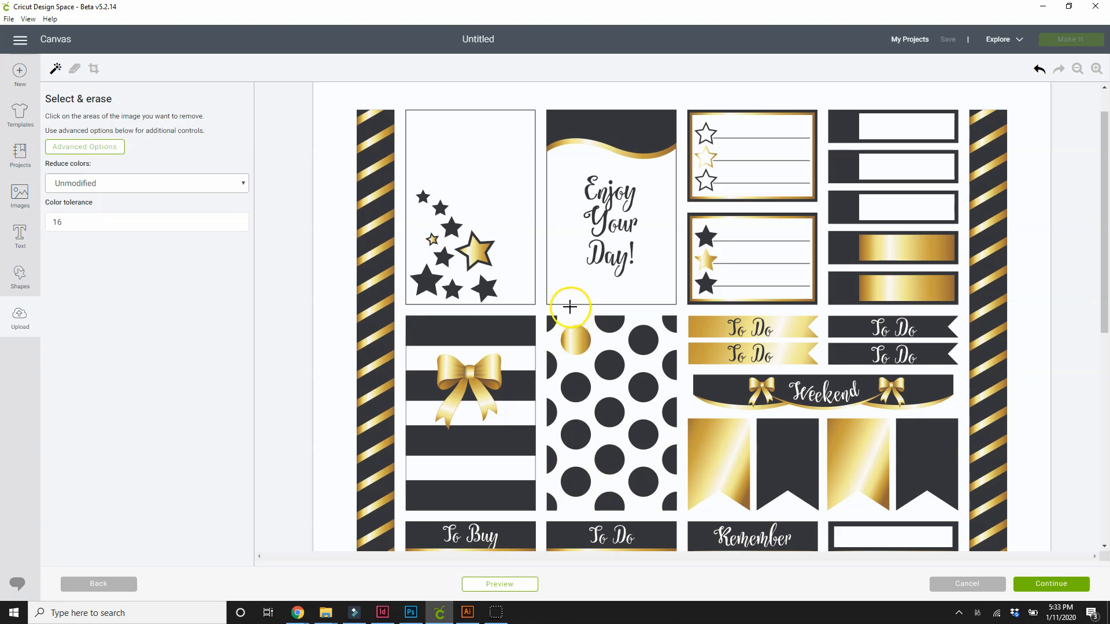
{"action": "left_click", "coordinate": [50, 72]}
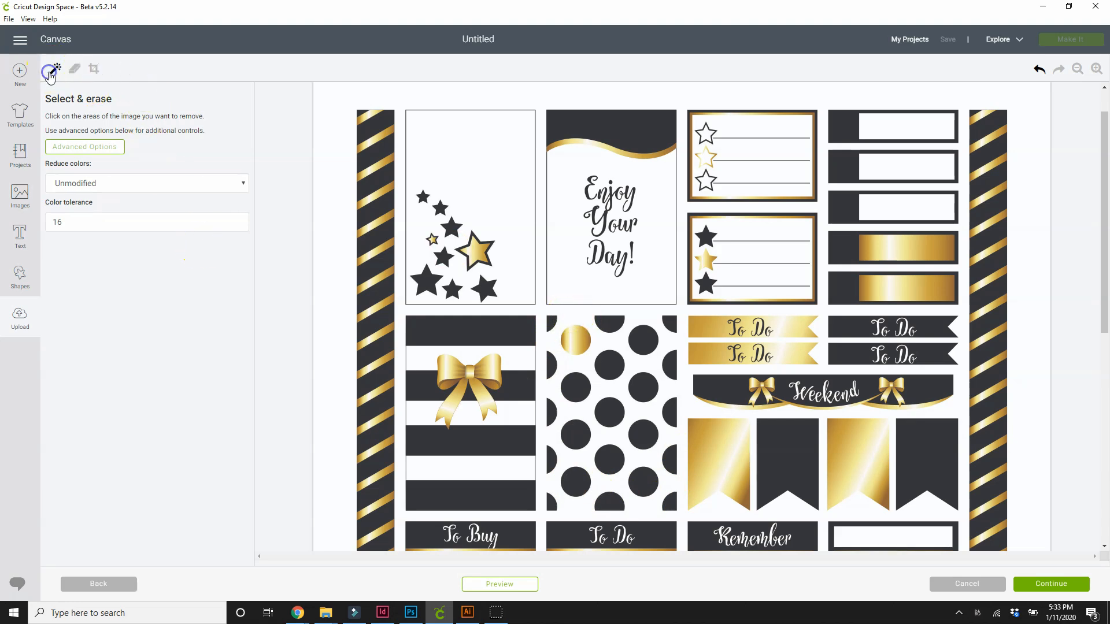
{"action": "left_click", "coordinate": [541, 97]}
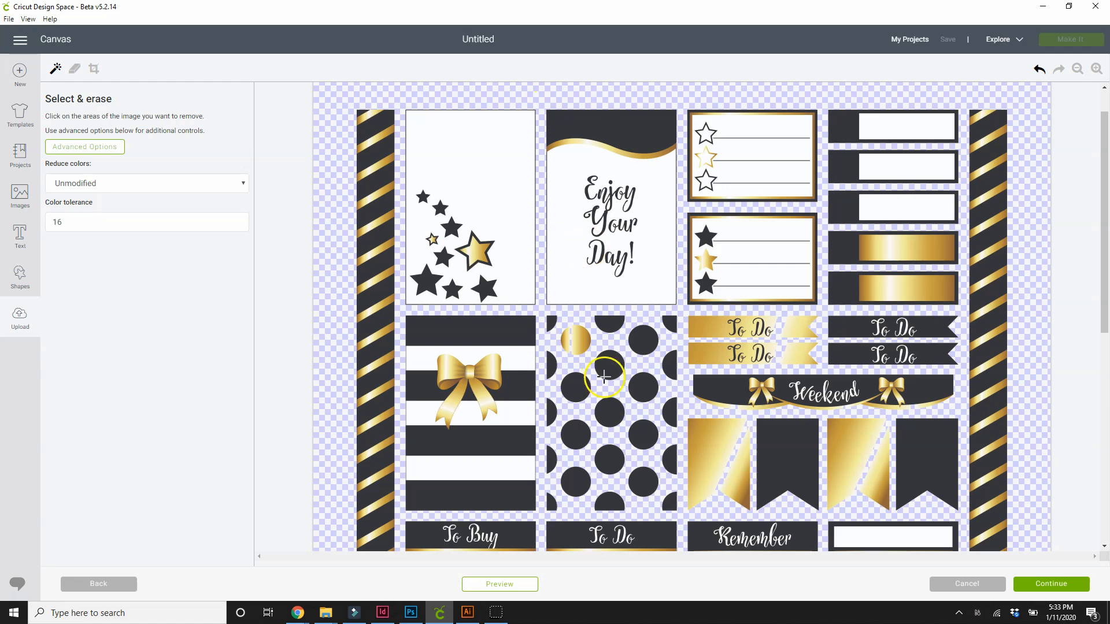
- Examine the whole sticker sheet to check which areas the background removal affected, including the gold To Do flags
{"action": "scroll", "coordinate": [607, 358], "scroll_direction": "down", "scroll_amount": 4}
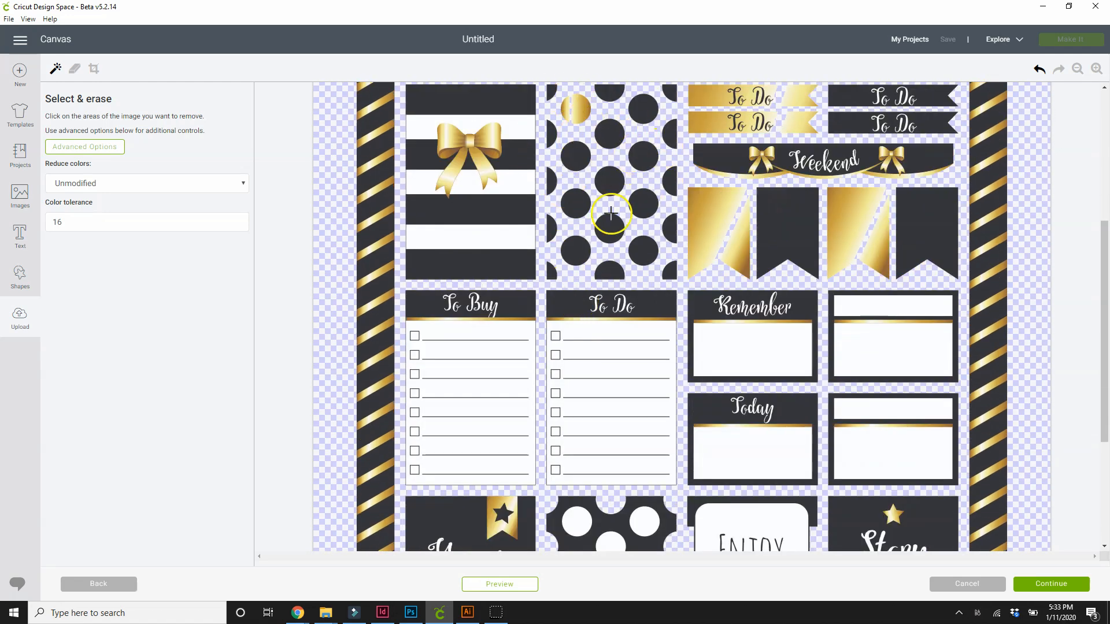
{"action": "scroll", "coordinate": [749, 329], "scroll_direction": "up", "scroll_amount": 4}
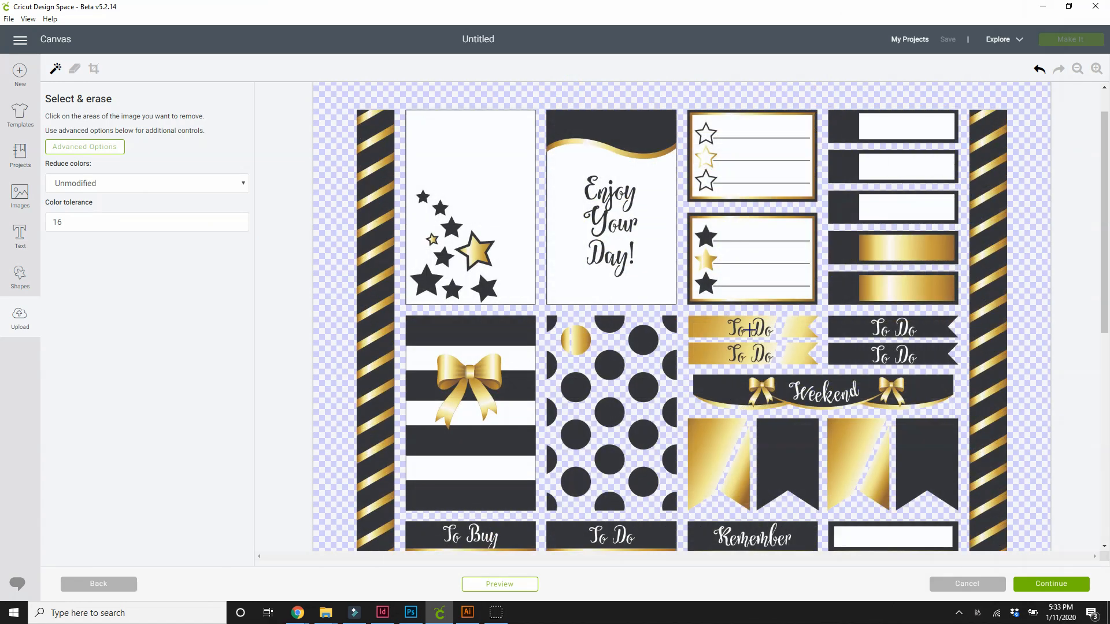
{"action": "left_click", "coordinate": [781, 316]}
{"action": "left_click", "coordinate": [782, 322]}
{"action": "scroll", "coordinate": [1000, 373], "scroll_direction": "down", "scroll_amount": 8}
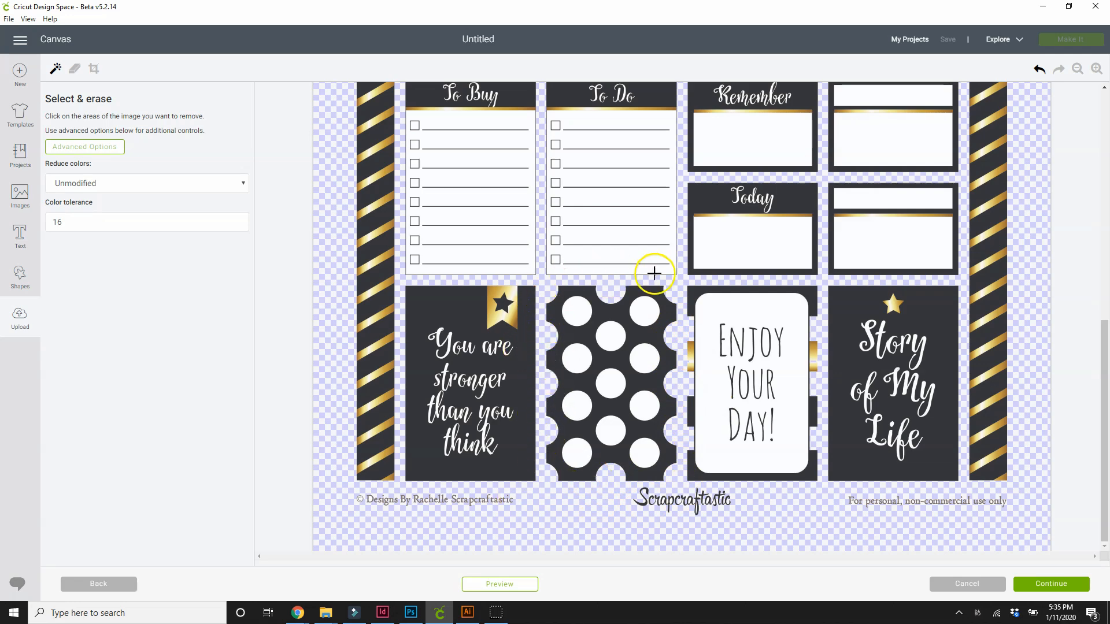
{"action": "scroll", "coordinate": [563, 376], "scroll_direction": "up", "scroll_amount": 5}
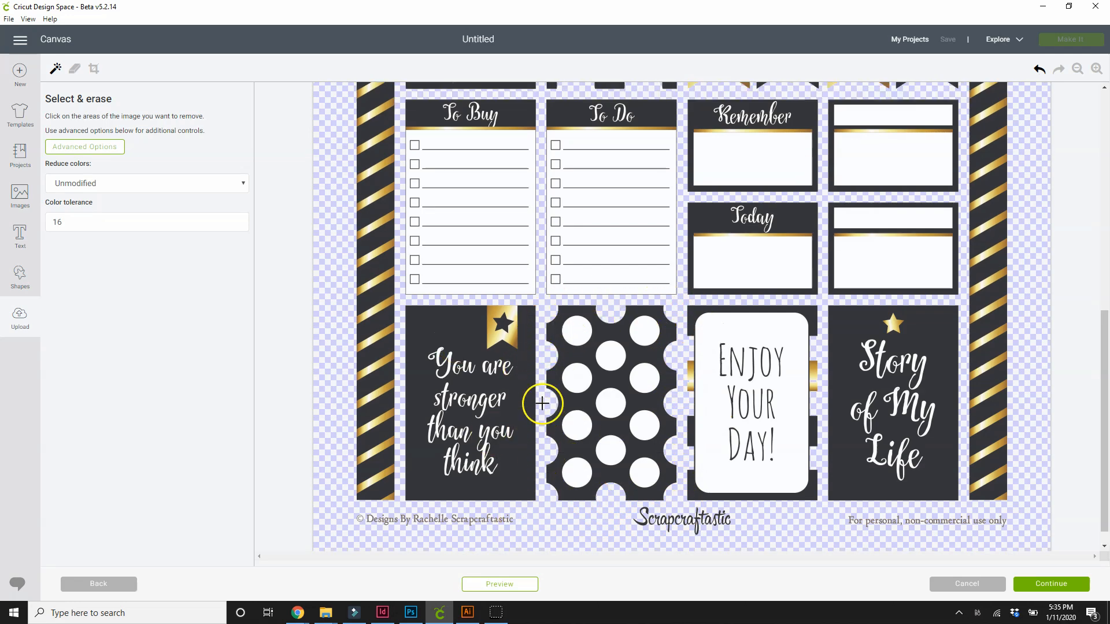
{"action": "scroll", "coordinate": [564, 425], "scroll_direction": "down", "scroll_amount": 5}
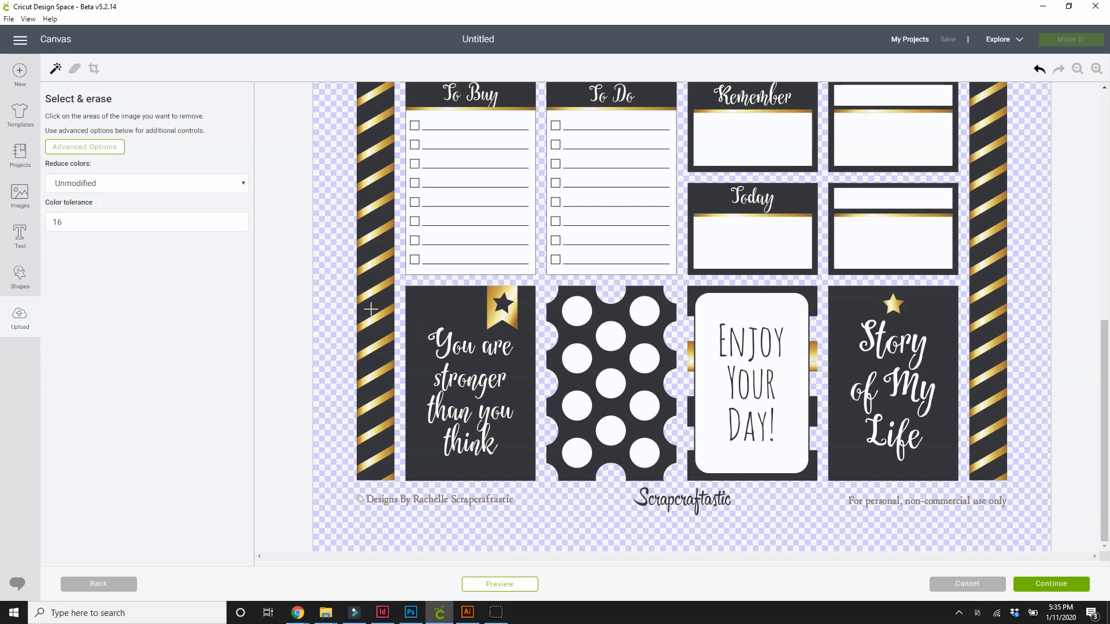
{"action": "scroll", "coordinate": [436, 286], "scroll_direction": "up", "scroll_amount": 7}
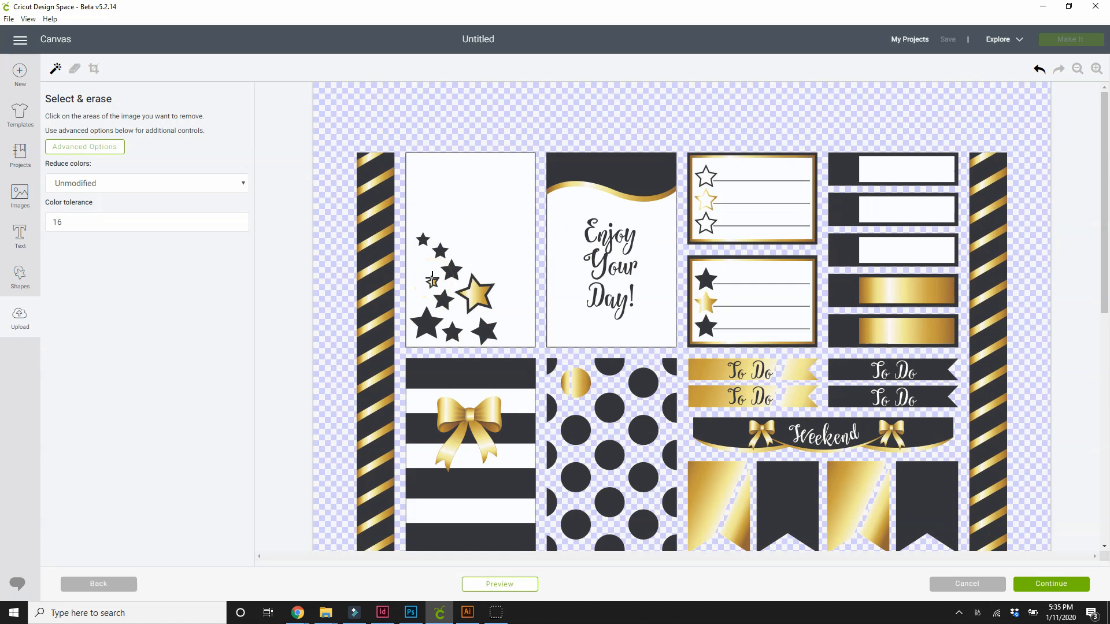
- Save the cleaned sheet as a Print Then Cut image named dbr_allblack_pro
{"action": "left_click", "coordinate": [1047, 583]}
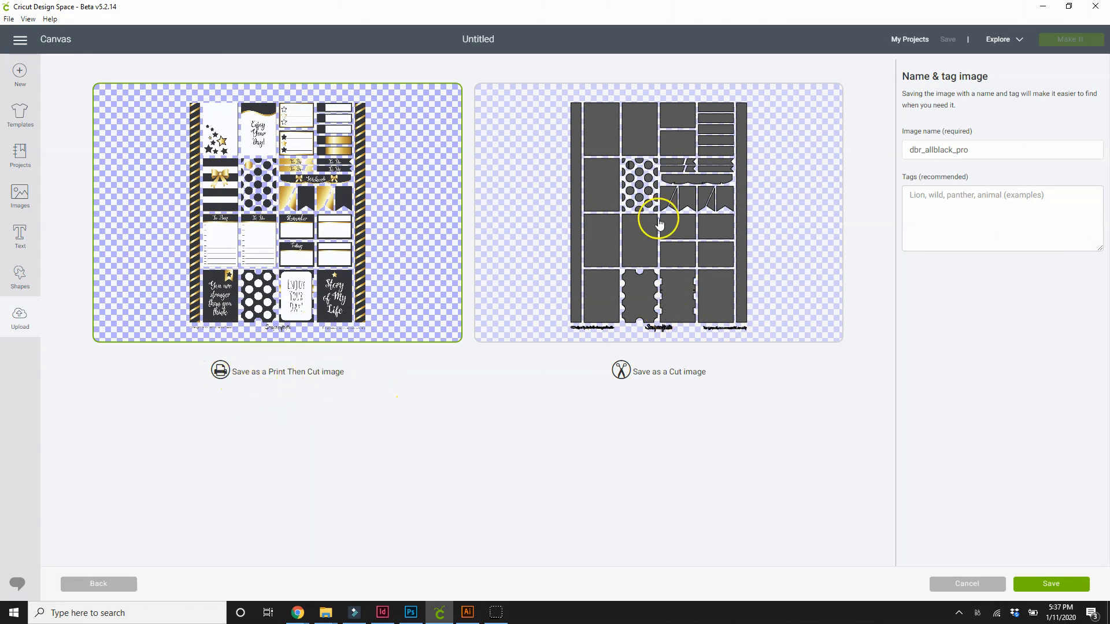
{"action": "left_click", "coordinate": [984, 152]}
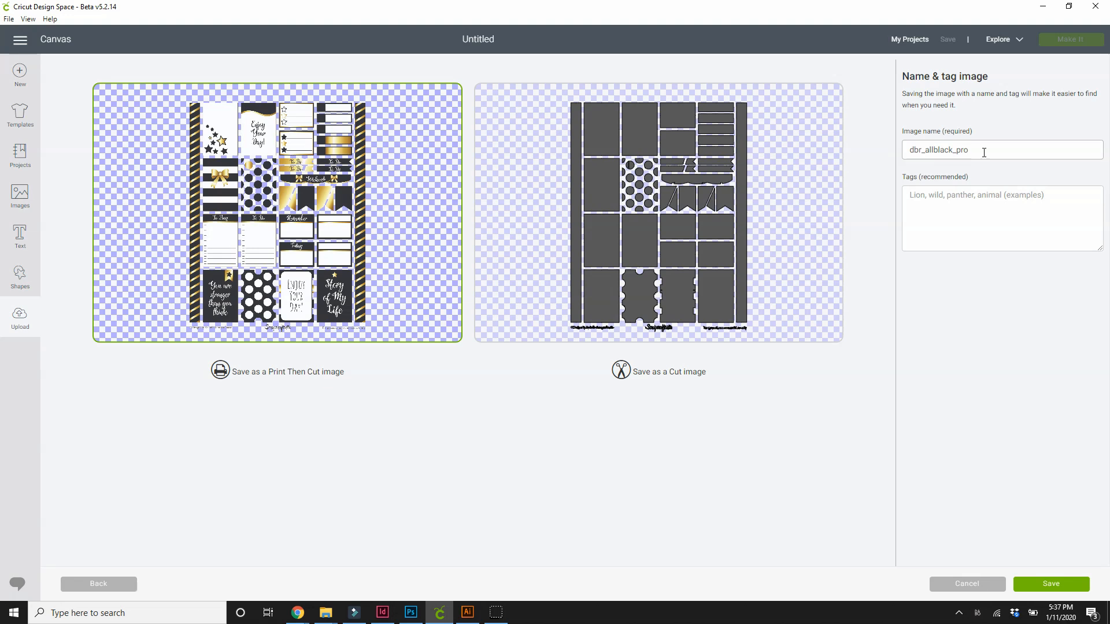
{"action": "left_click", "coordinate": [1038, 584]}
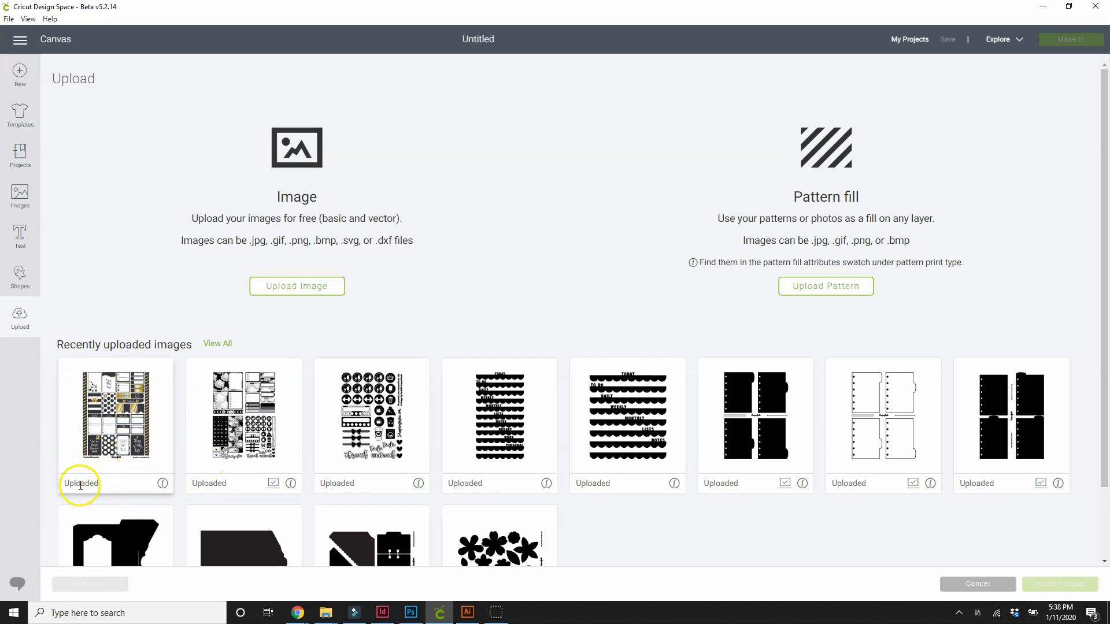
- View the details of the newly uploaded dbr_allblack_pro image and close them again
{"action": "left_click", "coordinate": [165, 486]}
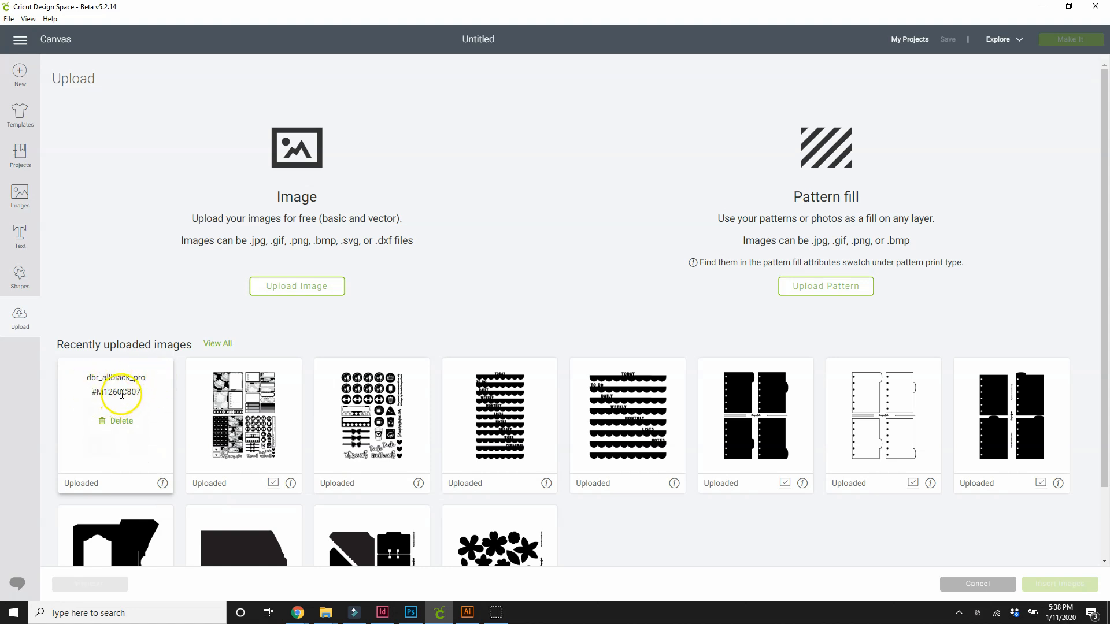
{"action": "left_click", "coordinate": [149, 394]}
{"action": "left_click", "coordinate": [121, 422]}
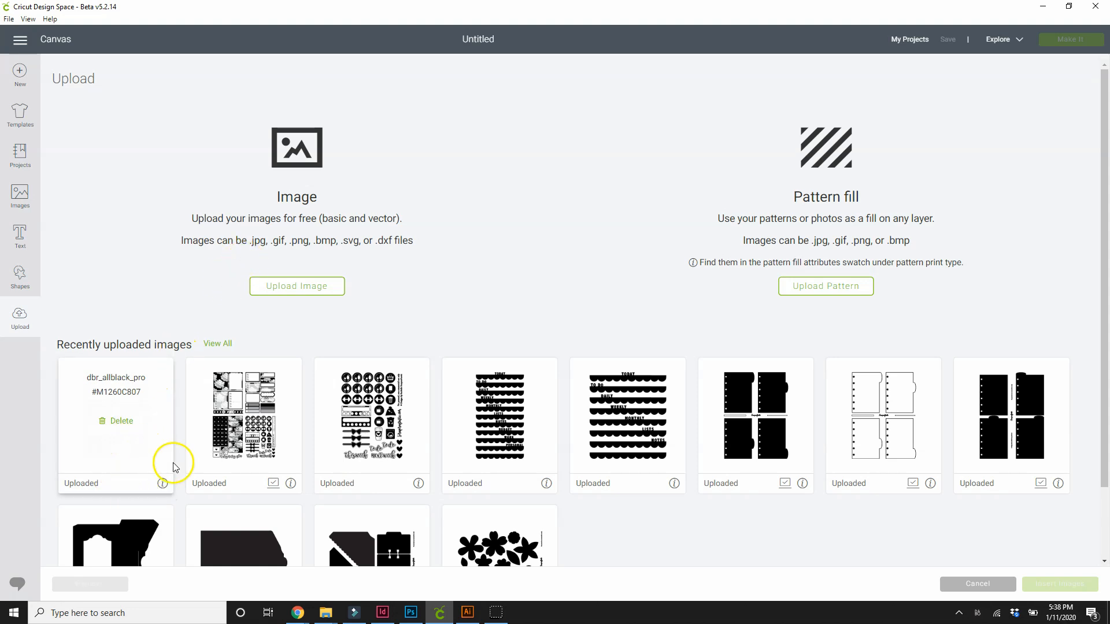
{"action": "left_click", "coordinate": [161, 484]}
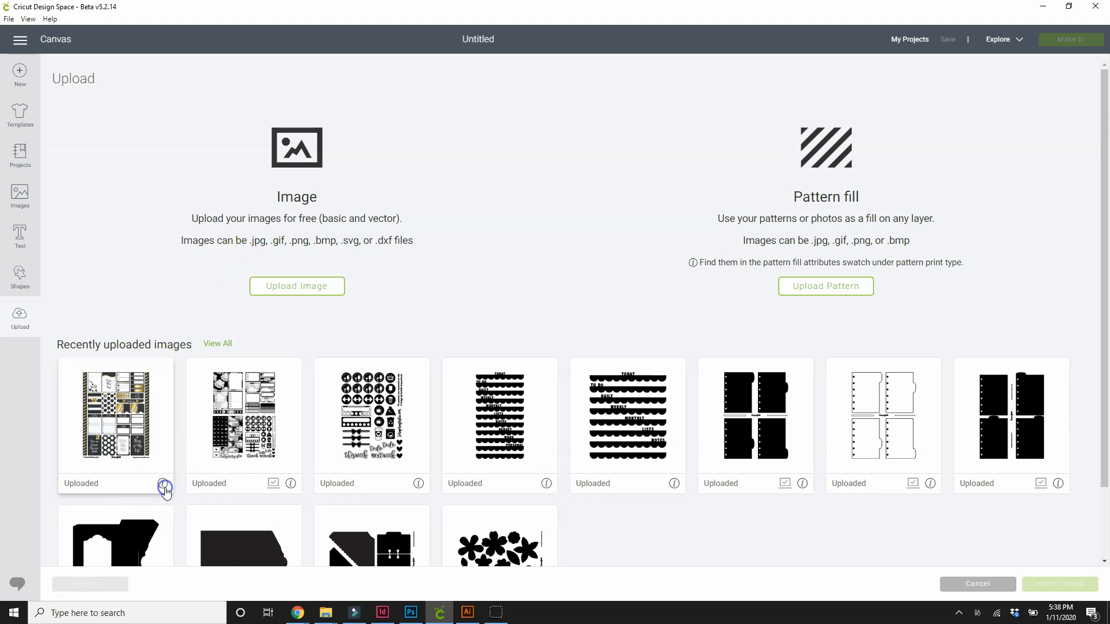
- Insert the uploaded dbr_allblack_pro image onto the canvas and move it to about X 1.25, Y 0.514
{"action": "left_click", "coordinate": [114, 405]}
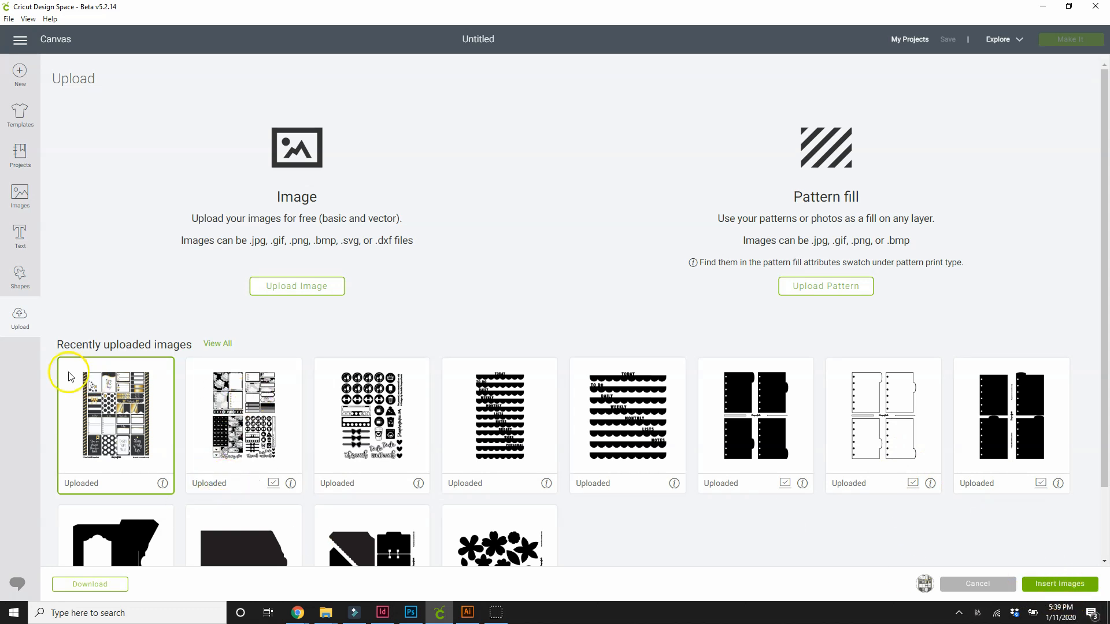
{"action": "left_click", "coordinate": [225, 393]}
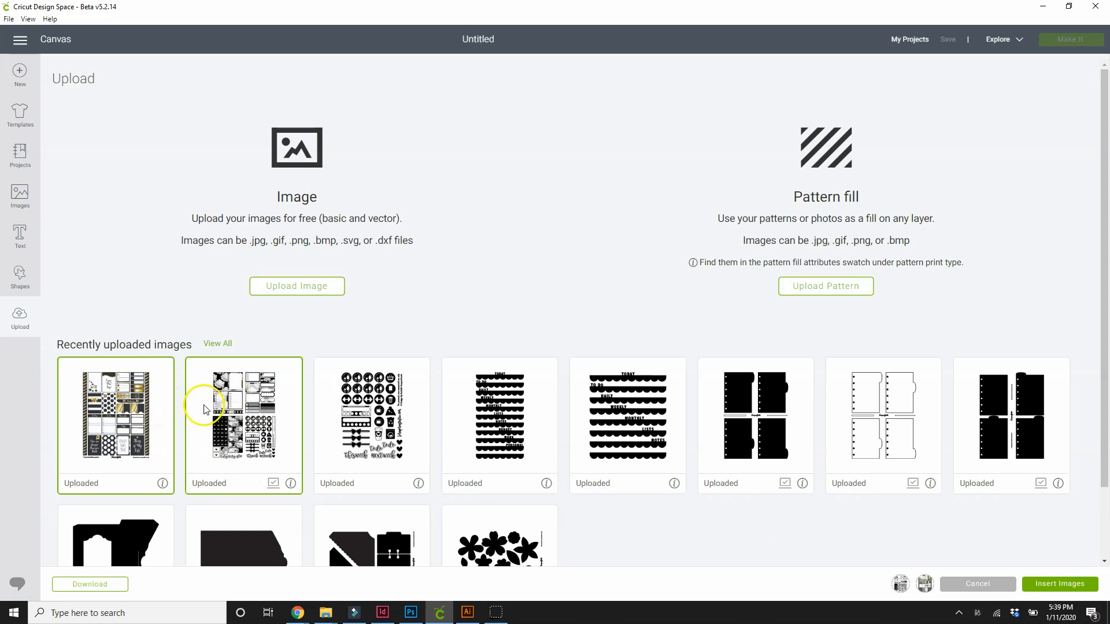
{"action": "left_click", "coordinate": [200, 401]}
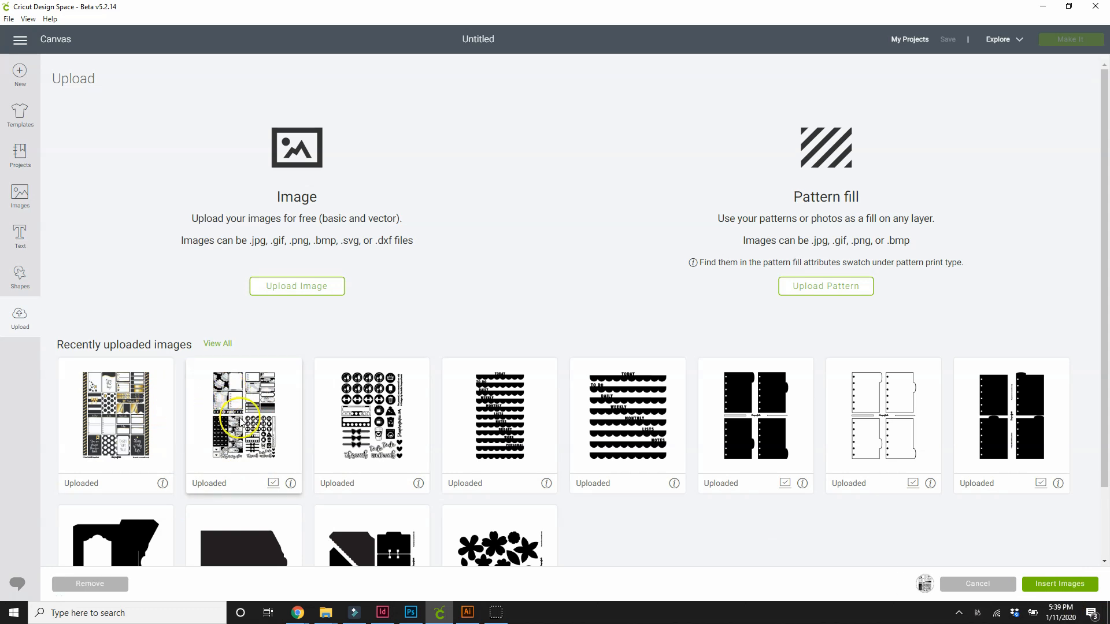
{"action": "left_click", "coordinate": [152, 404]}
{"action": "left_click", "coordinate": [1047, 585]}
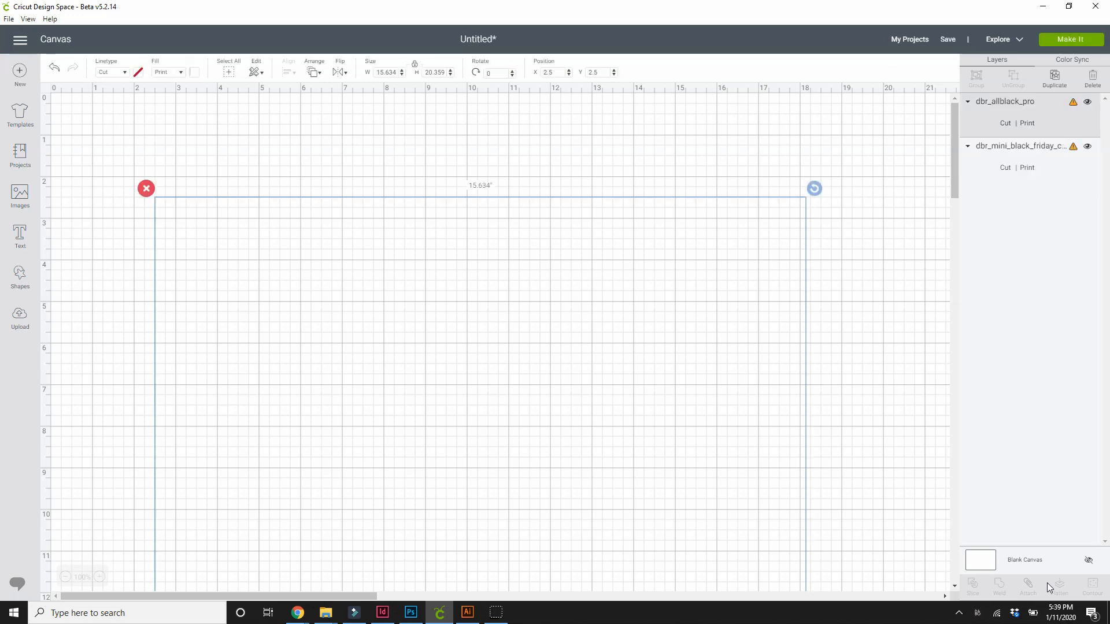
{"action": "left_click_drag", "start_coordinate": [439, 285], "coordinate": [396, 228]}
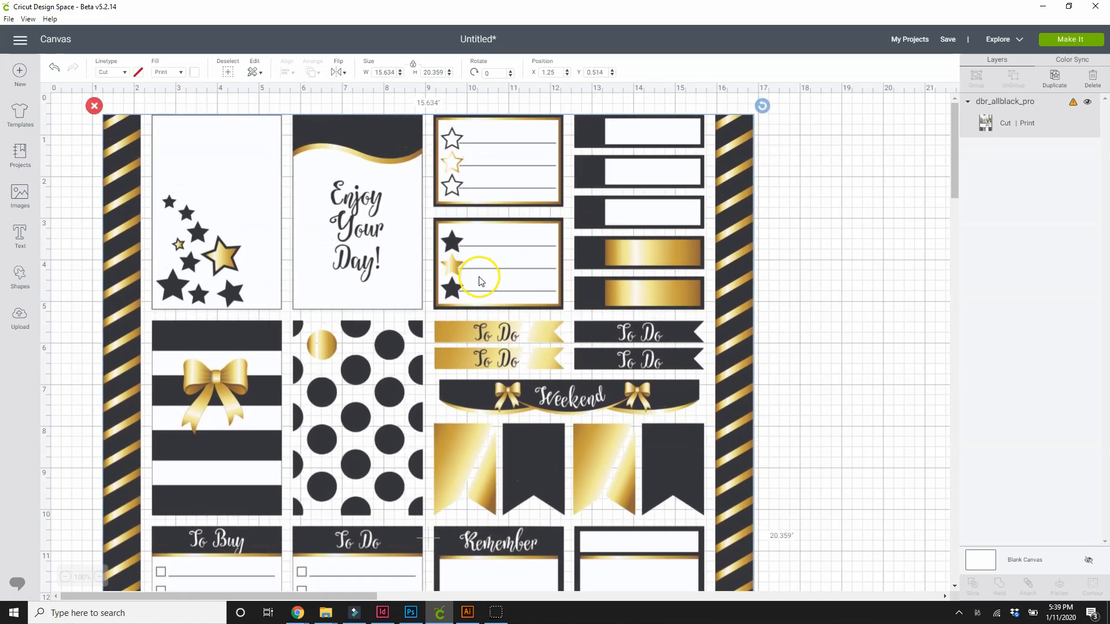
- Reposition the sticker sheet on the canvas to about X 2.222, Y 0.833
{"action": "left_click_drag", "start_coordinate": [574, 194], "coordinate": [779, 208]}
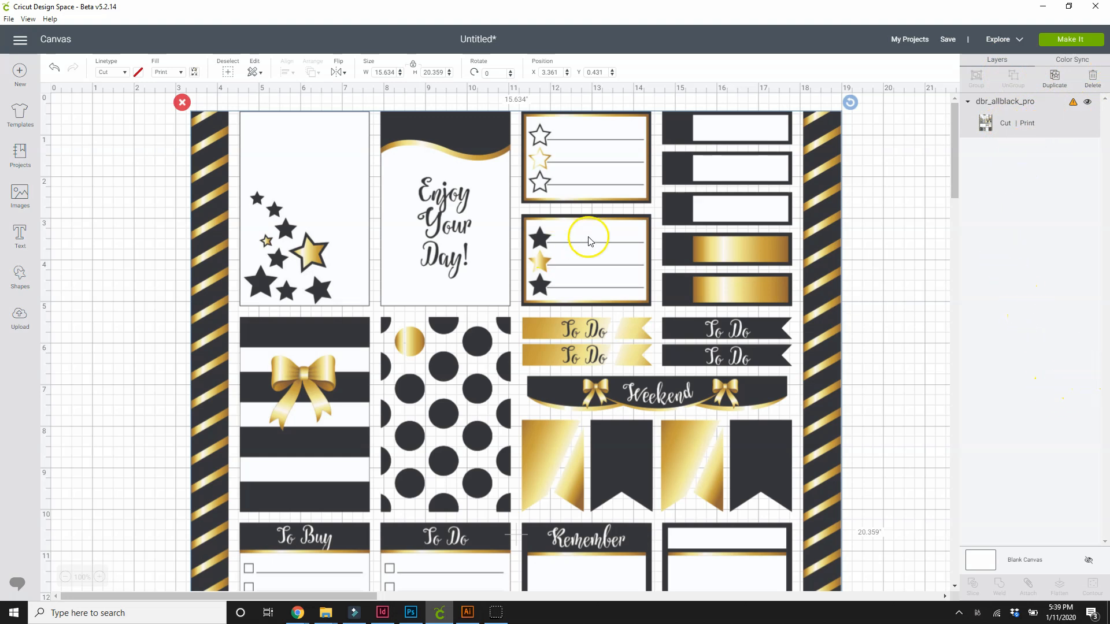
{"action": "left_click_drag", "start_coordinate": [822, 199], "coordinate": [811, 223]}
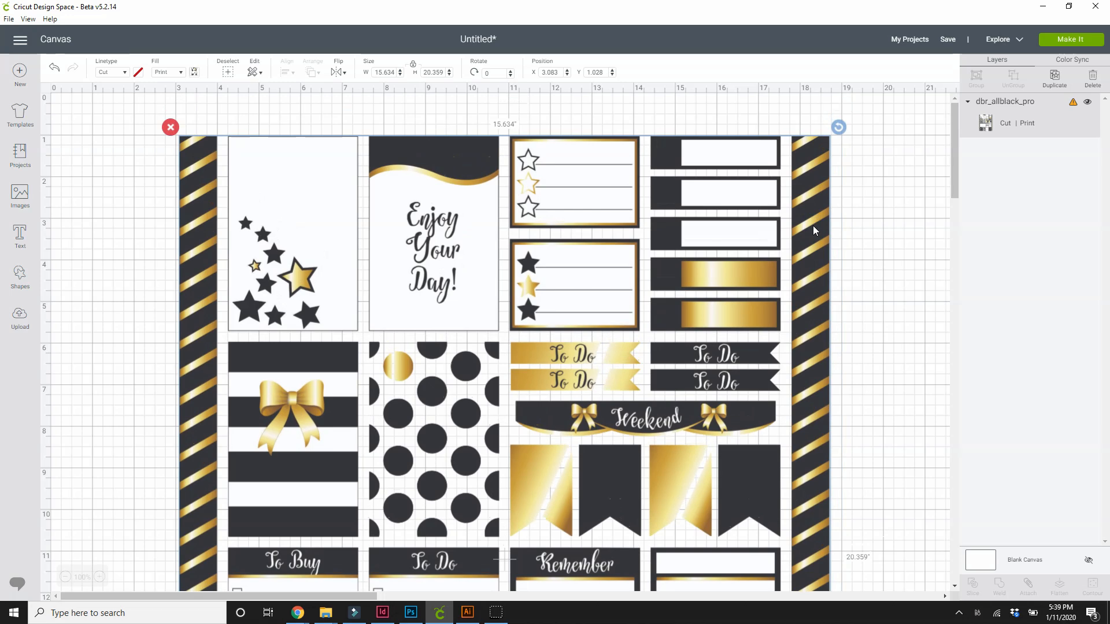
{"action": "mouse_move", "coordinate": [806, 222]}
{"action": "left_mouse_down"}
{"action": "mouse_move", "coordinate": [780, 211]}
{"action": "mouse_move", "coordinate": [791, 225]}
{"action": "left_mouse_up"}
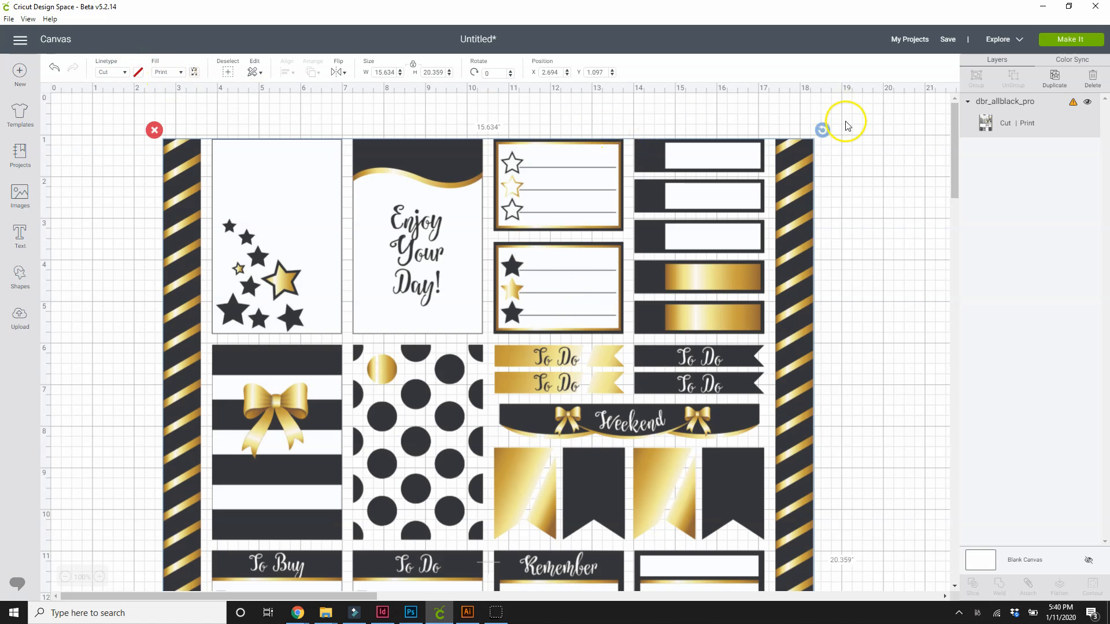
{"action": "left_click_drag", "start_coordinate": [798, 274], "coordinate": [778, 263]}
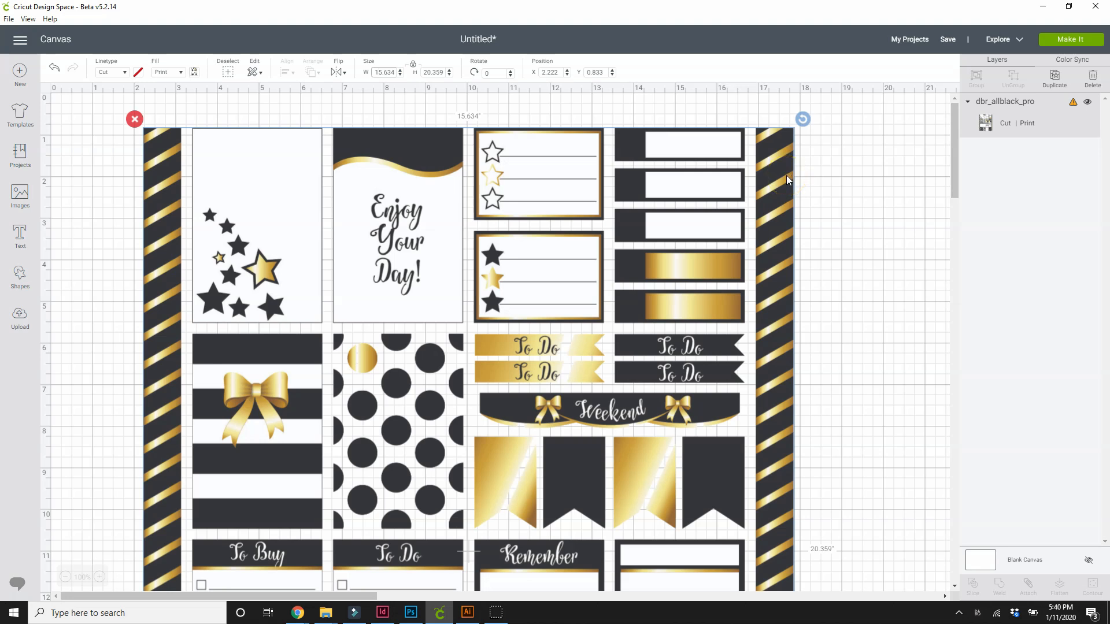
- Set the sticker sheet's width to 7.5 inches, and scale it proportionally to about 7.564 × 9.85 inches
{"action": "double_click", "coordinate": [381, 73]}
{"action": "type", "text": "7.5"}
{"action": "left_click", "coordinate": [391, 74]}
{"action": "key", "text": "Return"}
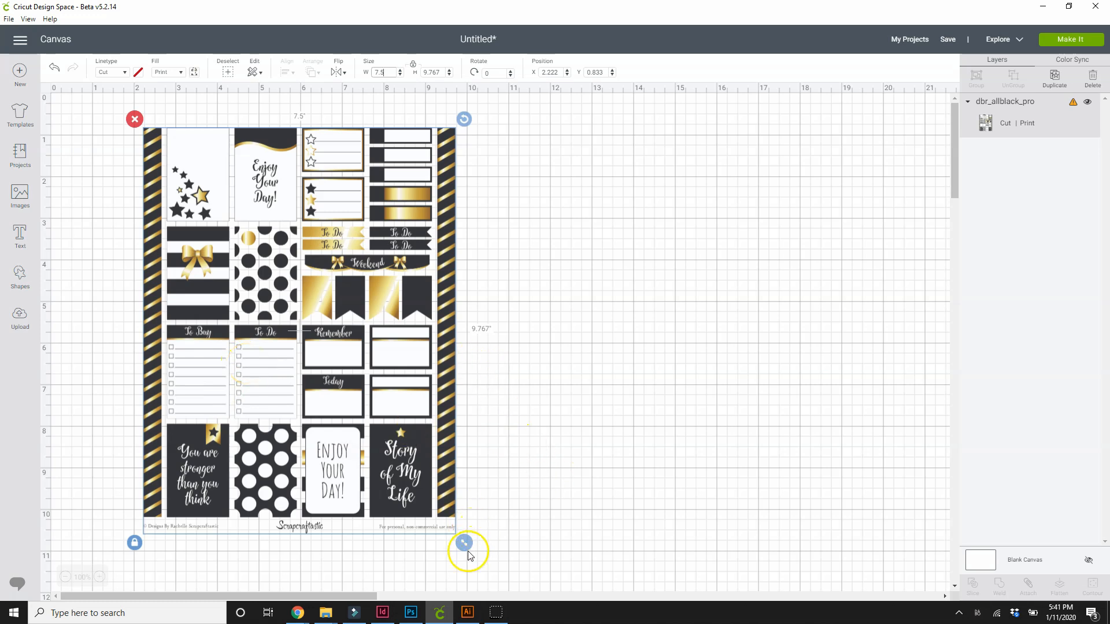
{"action": "left_click_drag", "start_coordinate": [463, 545], "coordinate": [699, 547]}
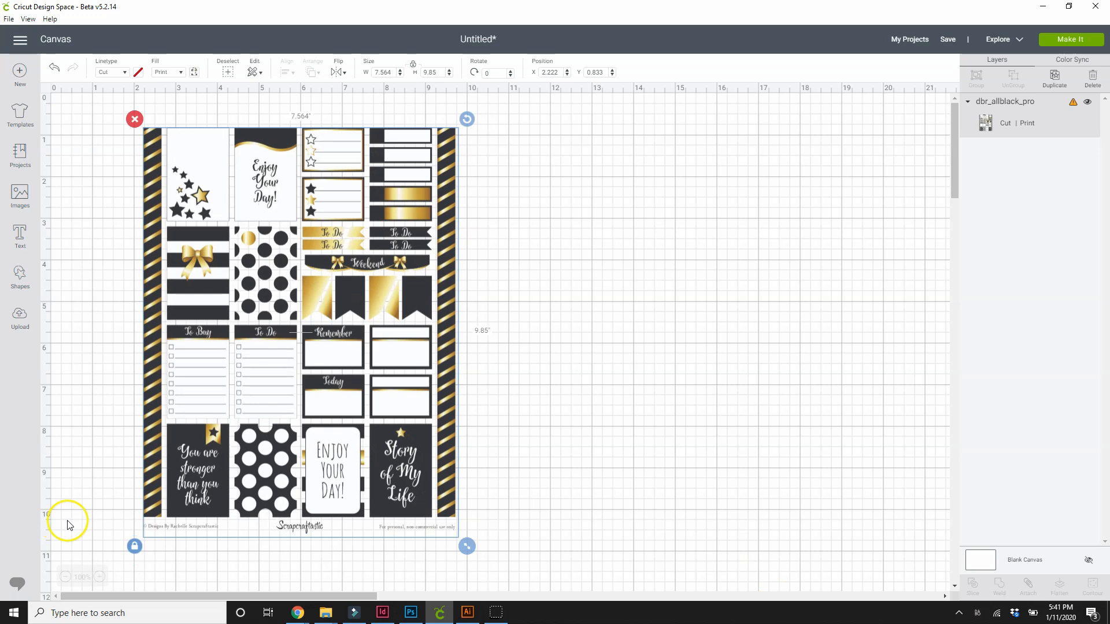
- Try stretching the sticker sheet with its proportions unlocked to about 6.758 × 10.837 inches, and undo the distortion
{"action": "left_click", "coordinate": [134, 548]}
{"action": "left_click", "coordinate": [134, 547]}
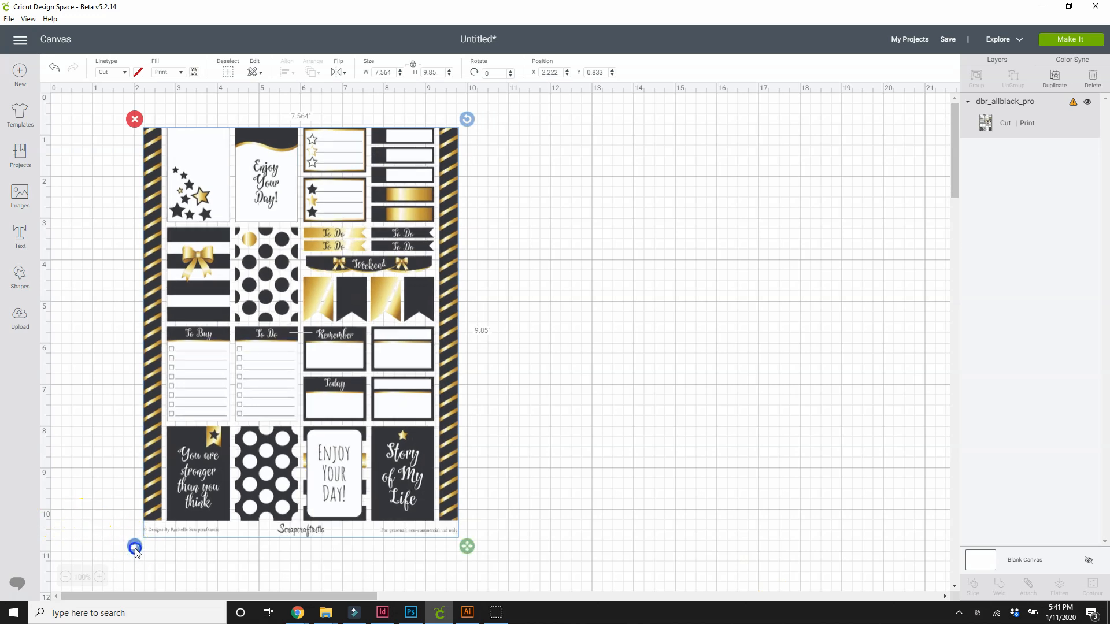
{"action": "left_click", "coordinate": [134, 547]}
{"action": "left_click", "coordinate": [134, 548]}
{"action": "left_click", "coordinate": [134, 548]}
{"action": "left_click", "coordinate": [134, 545]}
{"action": "left_click_drag", "start_coordinate": [467, 546], "coordinate": [439, 589]}
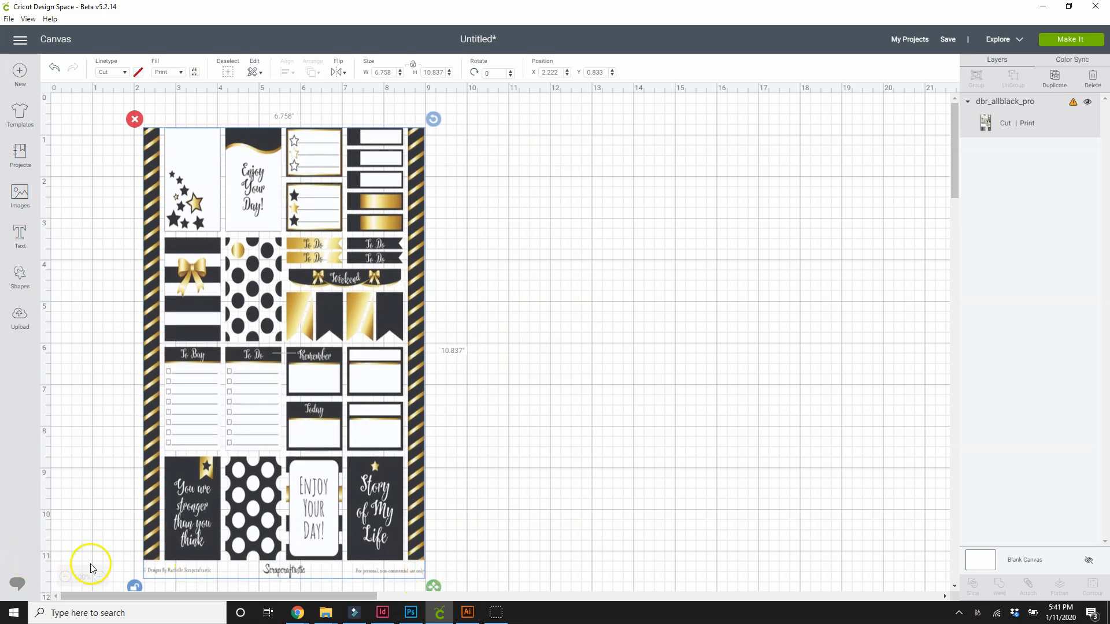
{"action": "key", "text": "ctrl+z"}
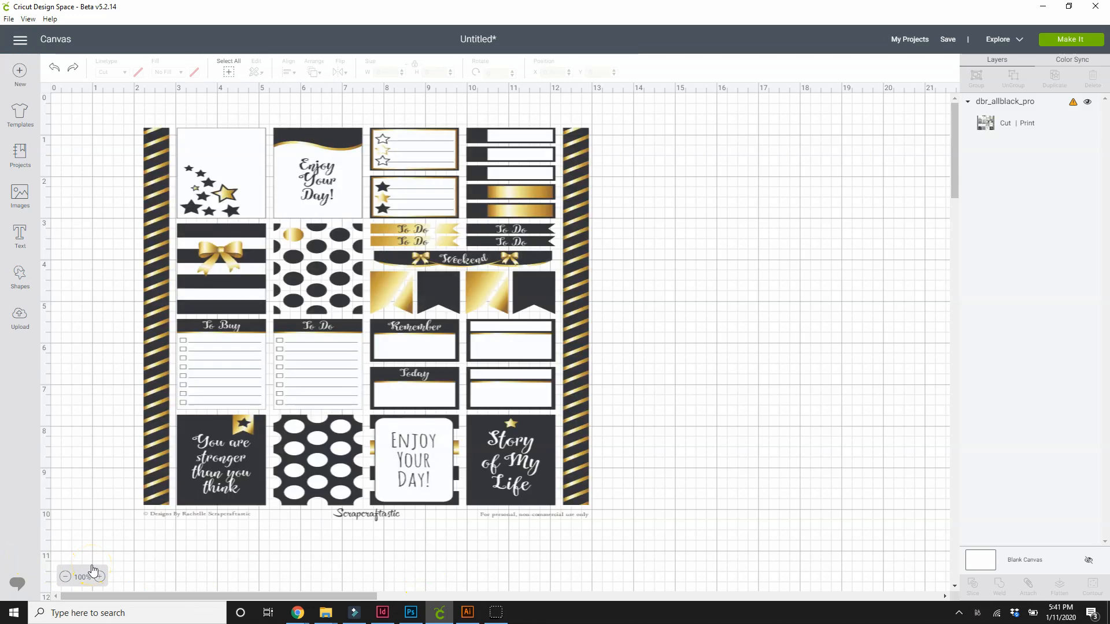
{"action": "key", "text": "ctrl+y"}
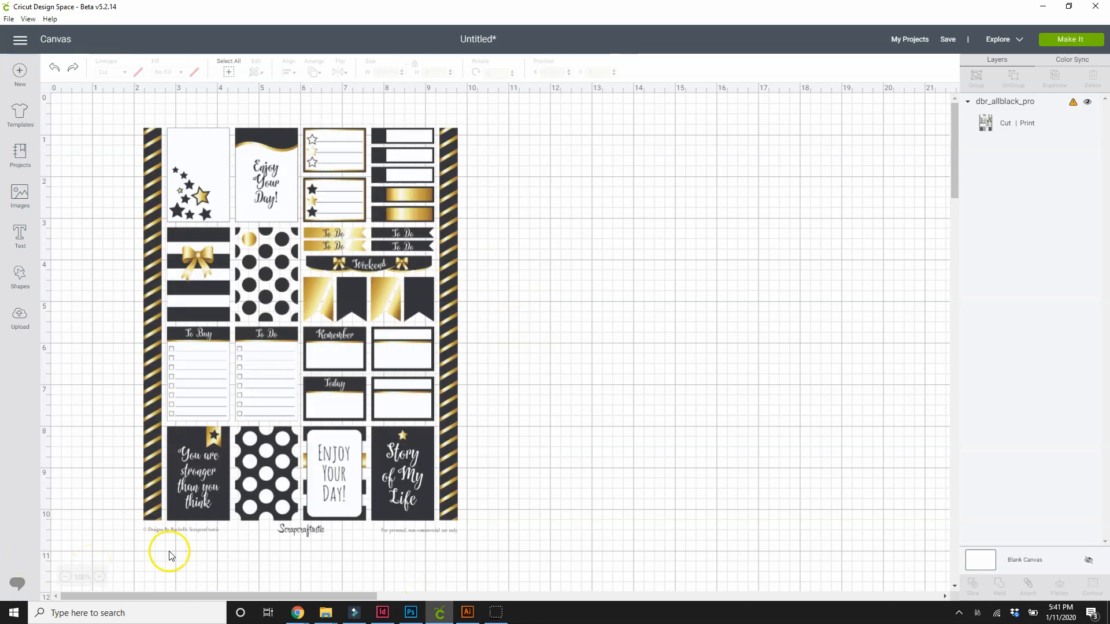
- Move the sticker sheet to about X 1.611, Y 0.639 and try to send the project to the machine
{"action": "left_click", "coordinate": [150, 529]}
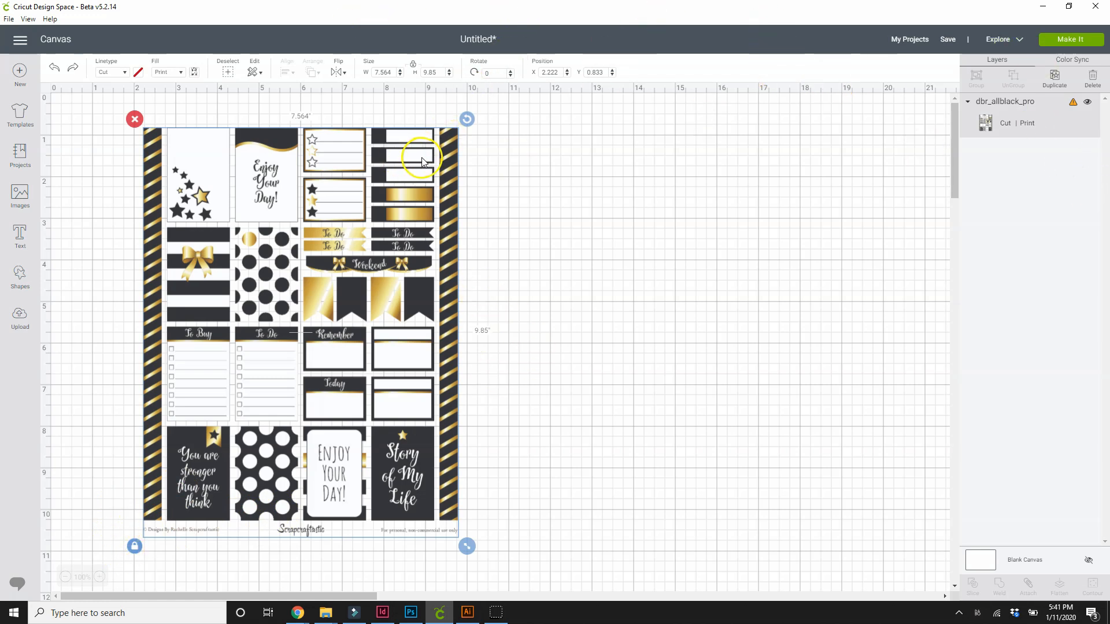
{"action": "mouse_move", "coordinate": [450, 157]}
{"action": "left_mouse_down"}
{"action": "mouse_move", "coordinate": [418, 144]}
{"action": "mouse_move", "coordinate": [471, 159]}
{"action": "mouse_move", "coordinate": [435, 141]}
{"action": "left_mouse_up"}
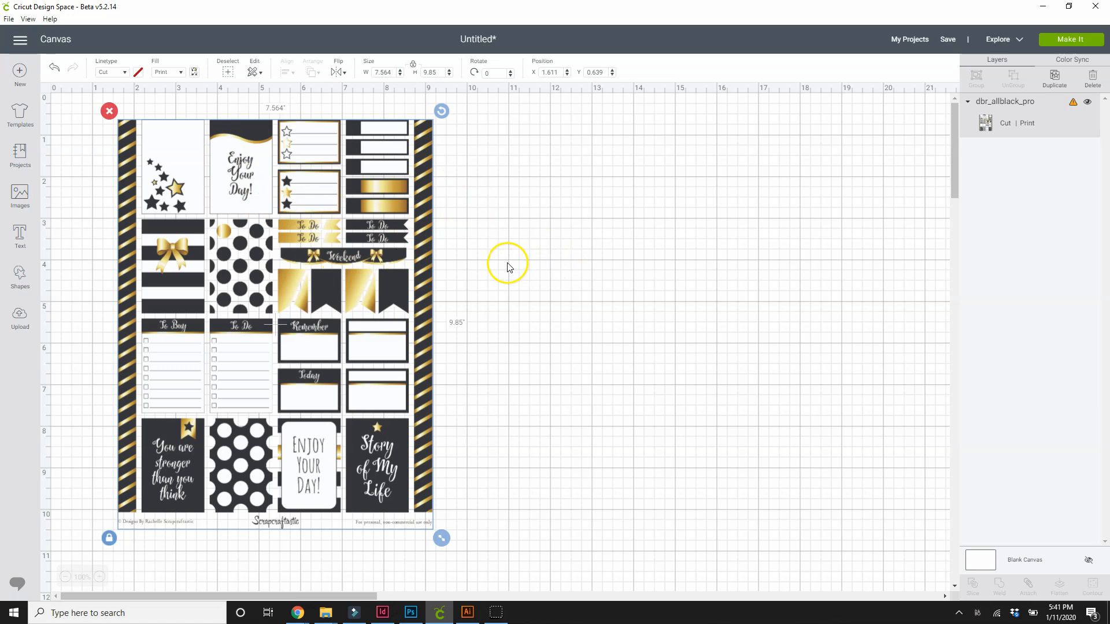
{"action": "left_click", "coordinate": [1053, 42]}
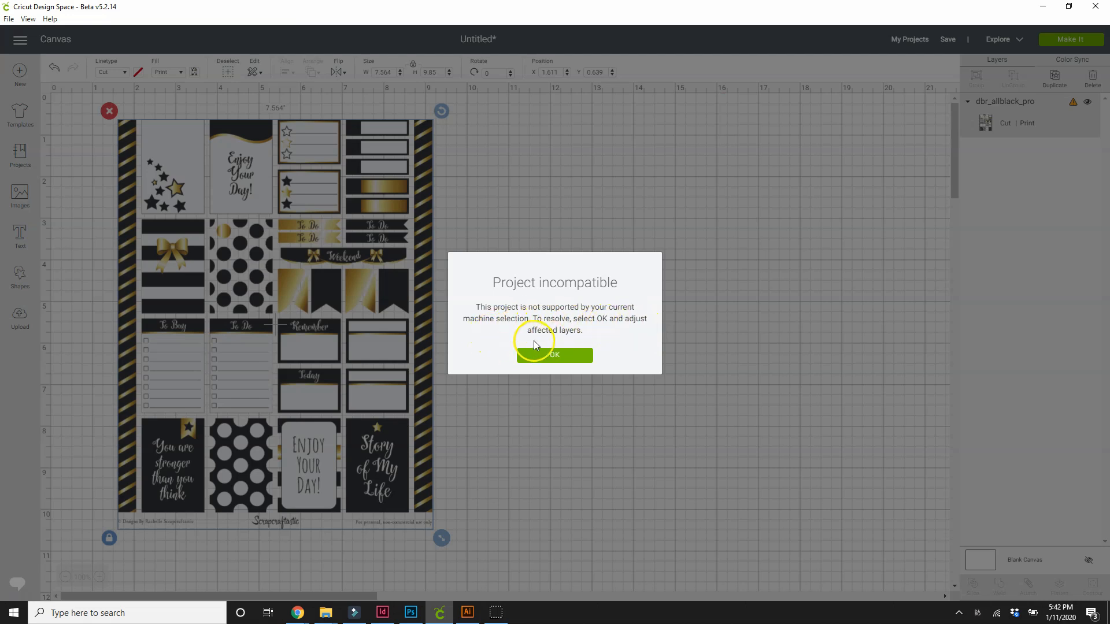
{"action": "left_click", "coordinate": [570, 356]}
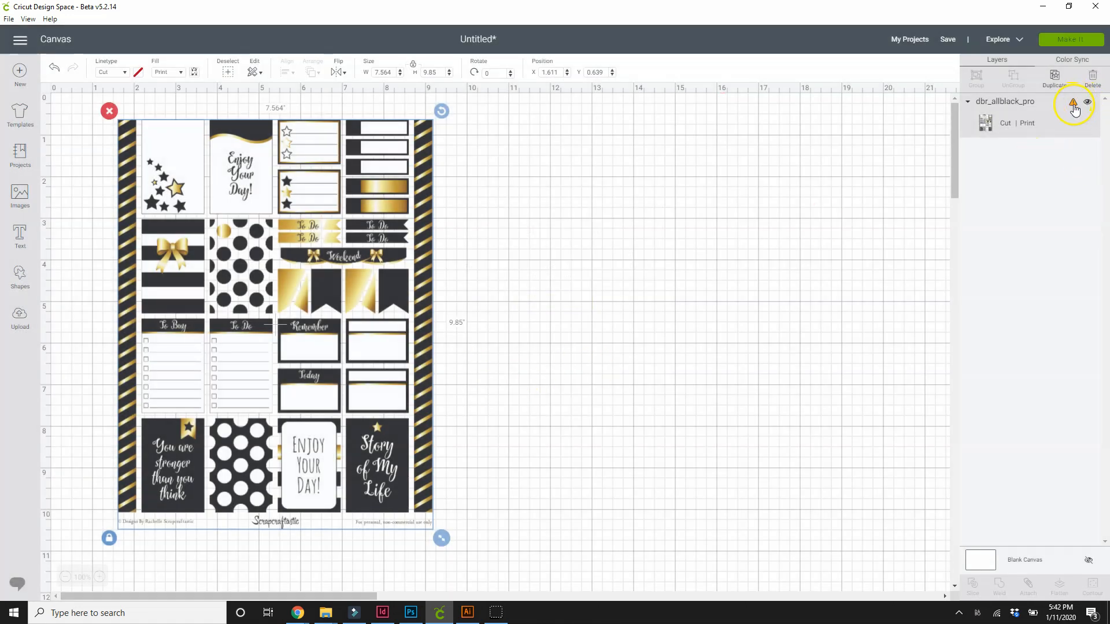
- View the warning details on the dbr_allblack_pro layer to check why the machine does not support it
{"action": "mouse_move", "coordinate": [1073, 110]}
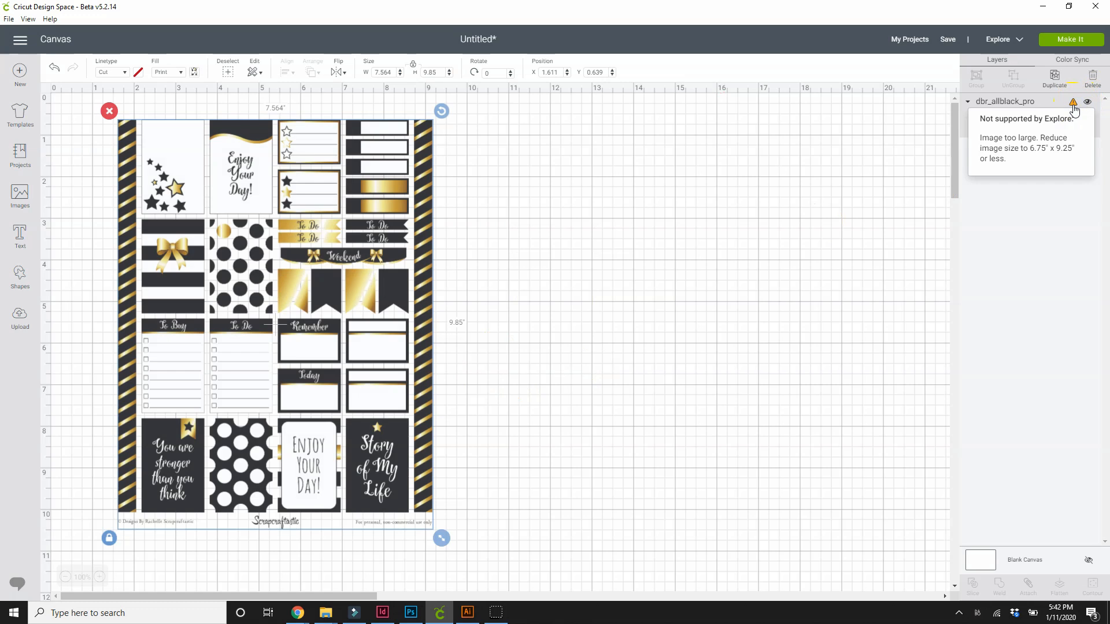
{"action": "left_click", "coordinate": [1073, 110]}
{"action": "mouse_move", "coordinate": [1073, 110]}
- Move the sticker sheet on the canvas to about X 0.861, Y 0.903
{"action": "left_click_drag", "start_coordinate": [241, 130], "coordinate": [216, 131]}
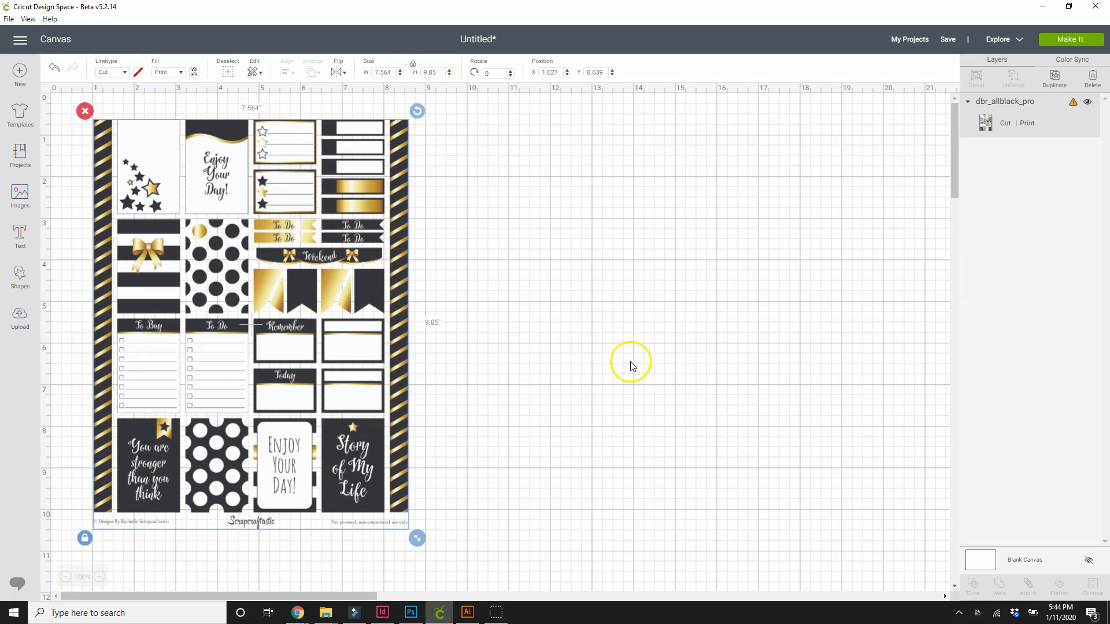
{"action": "left_click", "coordinate": [215, 255]}
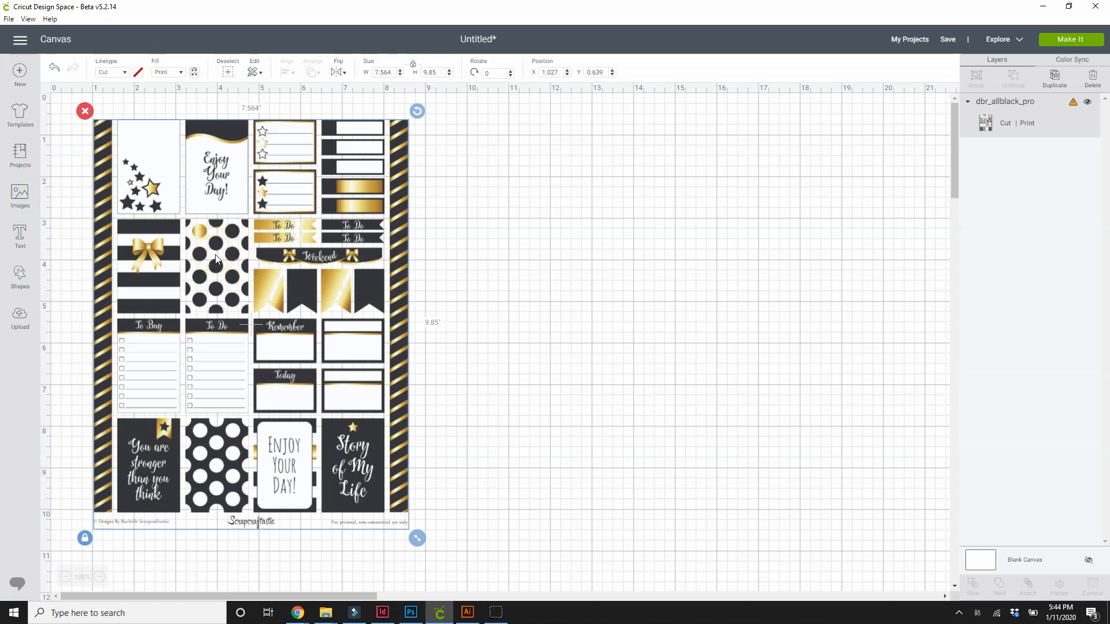
{"action": "left_click_drag", "start_coordinate": [215, 257], "coordinate": [208, 267]}
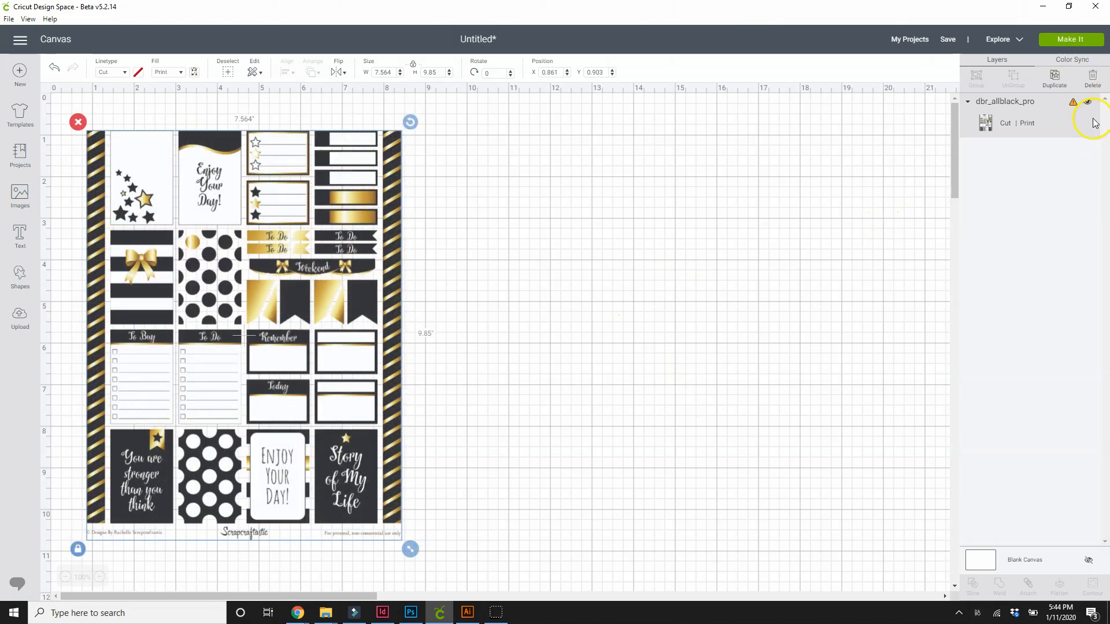
{"action": "left_click", "coordinate": [1082, 46]}
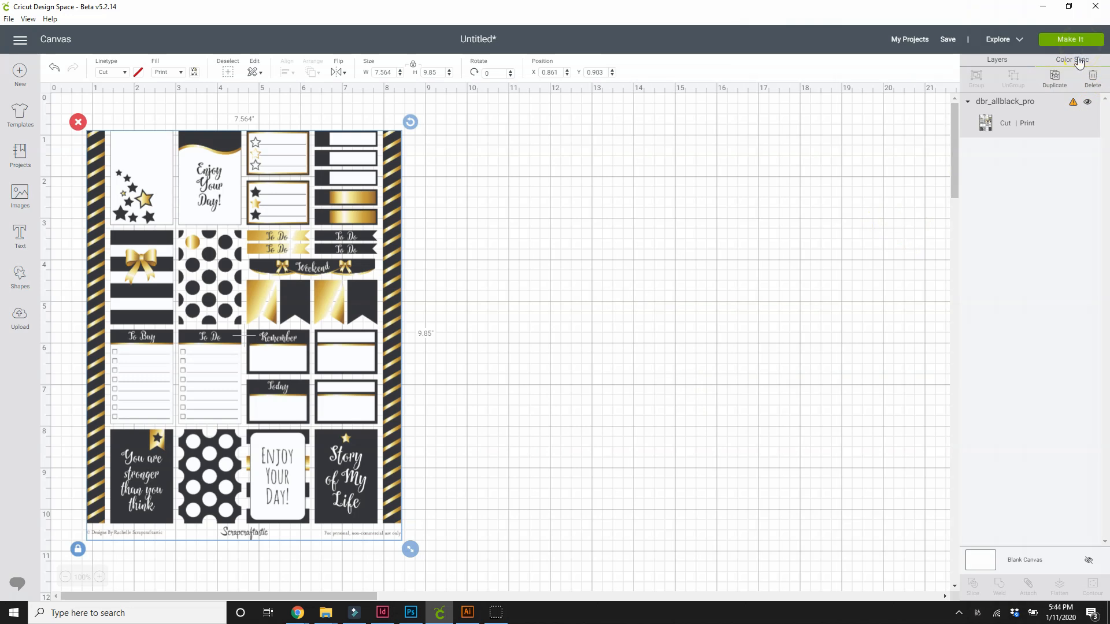